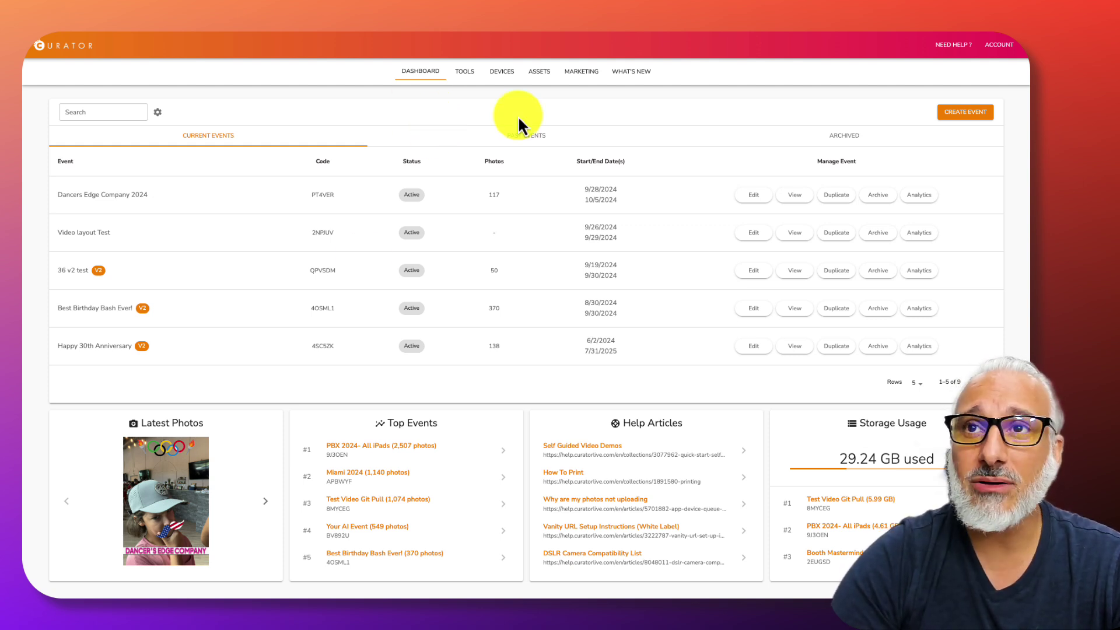
Switch the asset library to Overlays to view the existing holiday, Halloween and event designs.
click(538, 74)
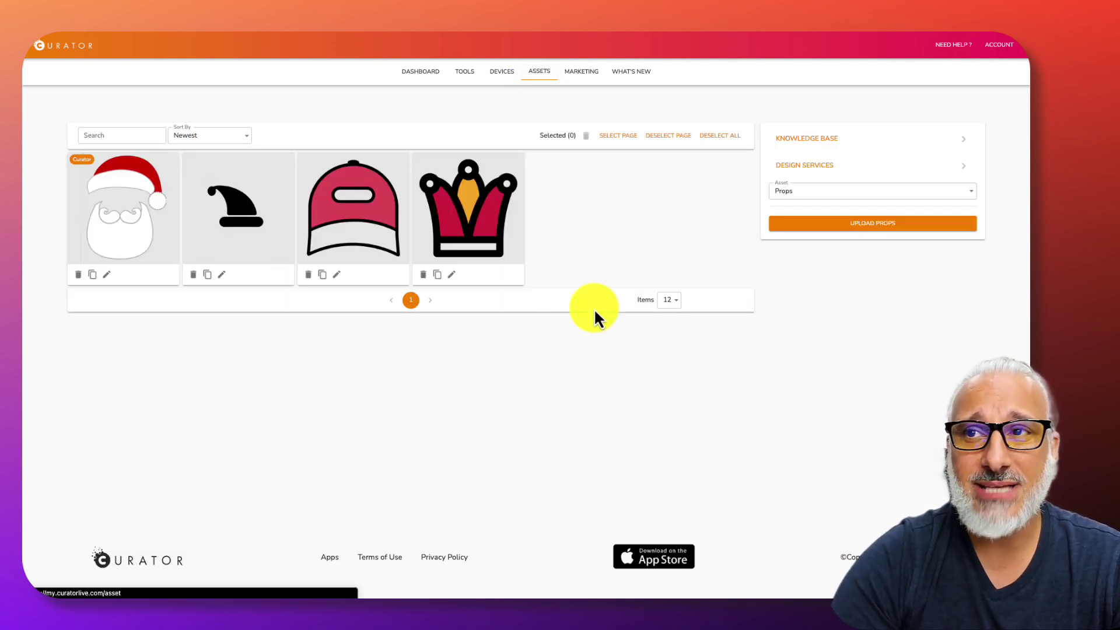
click(838, 192)
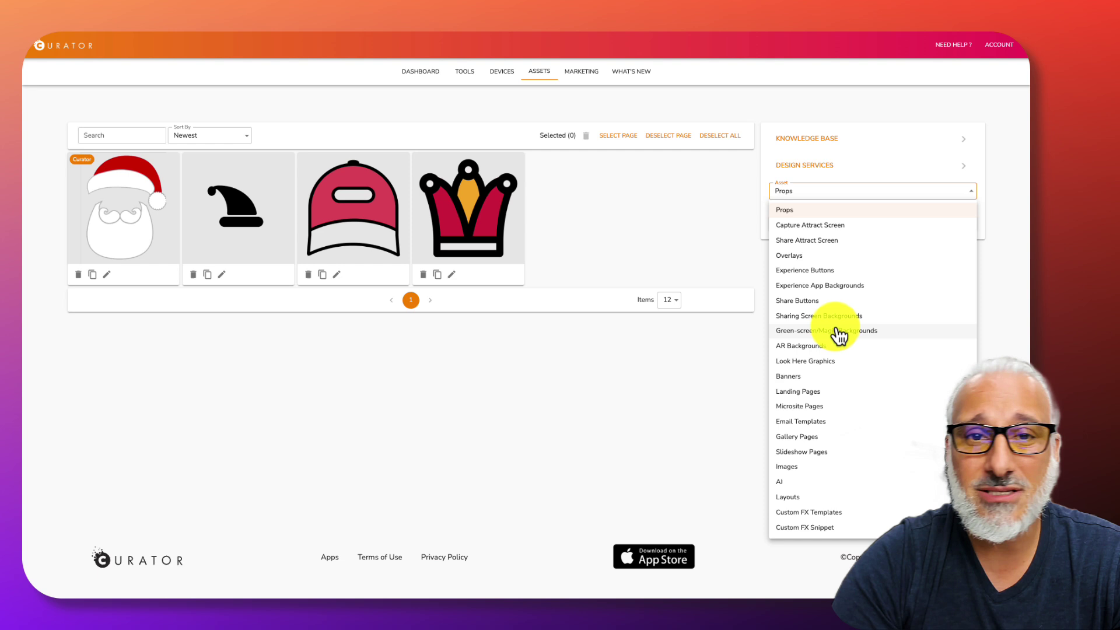
click(808, 255)
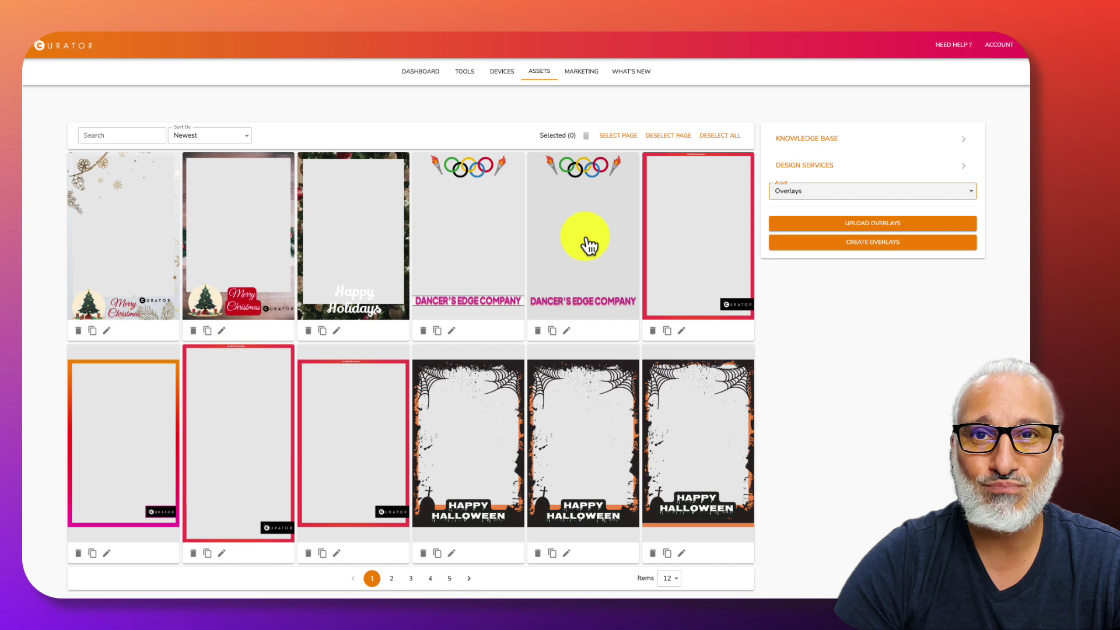
scroll(391, 336, down, 2)
scroll(388, 338, up, 2)
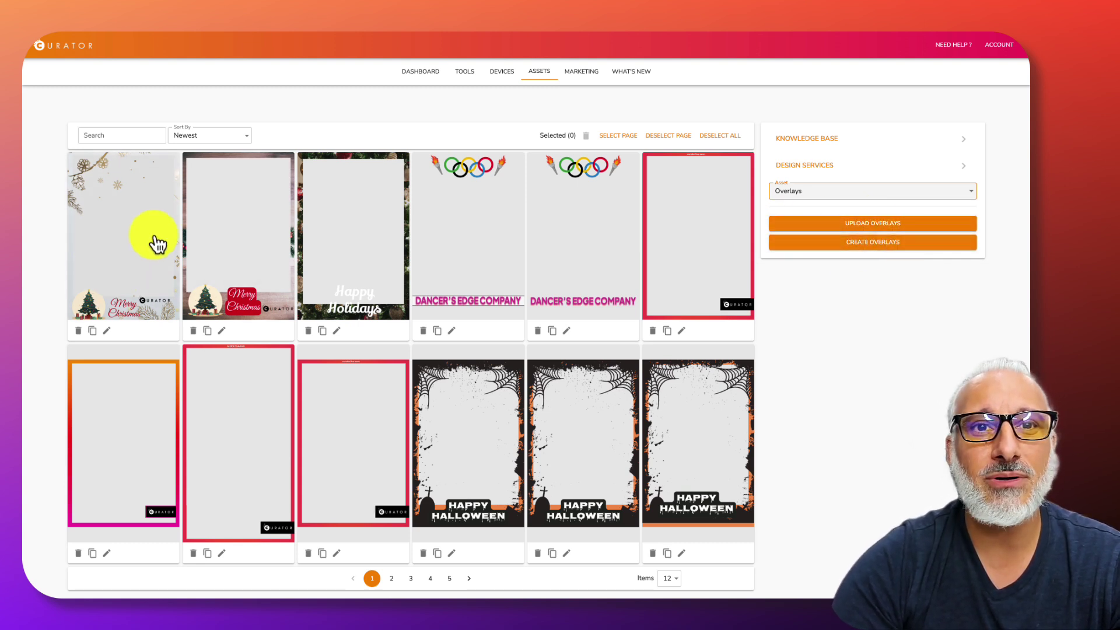
Start a new overlay on a blank Advanced 4x6" canvas of 1240 × 1844.
click(874, 244)
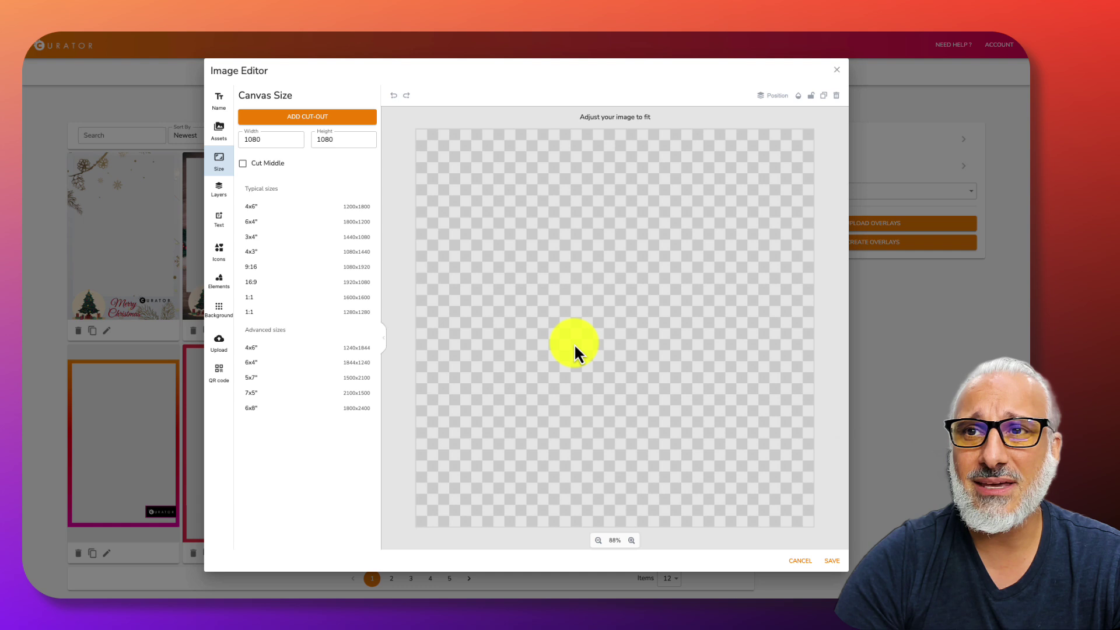
click(270, 202)
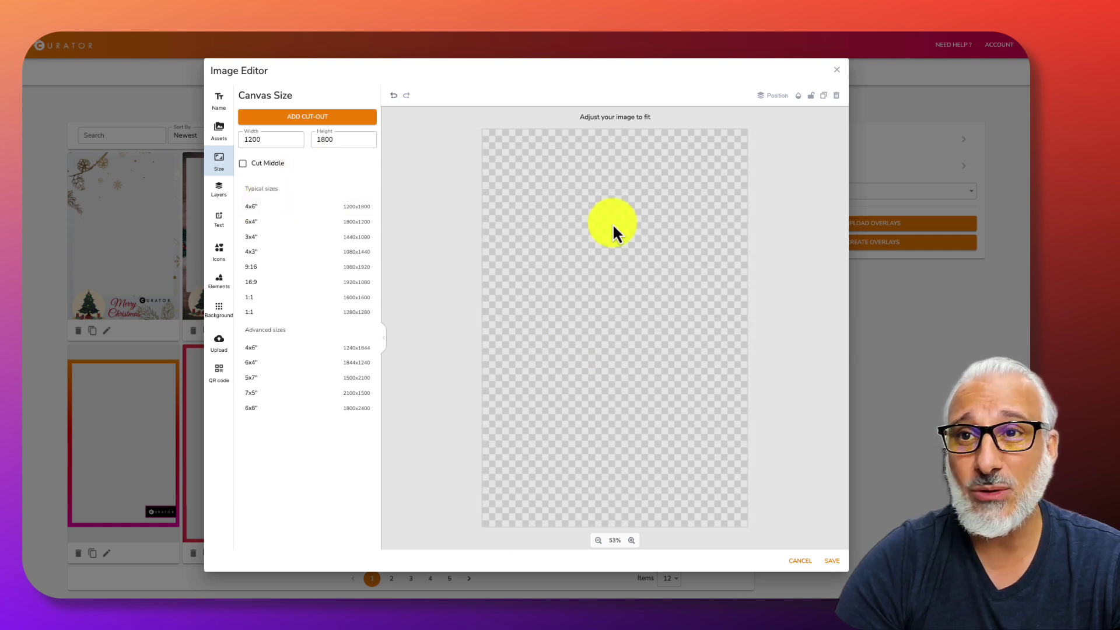
click(221, 104)
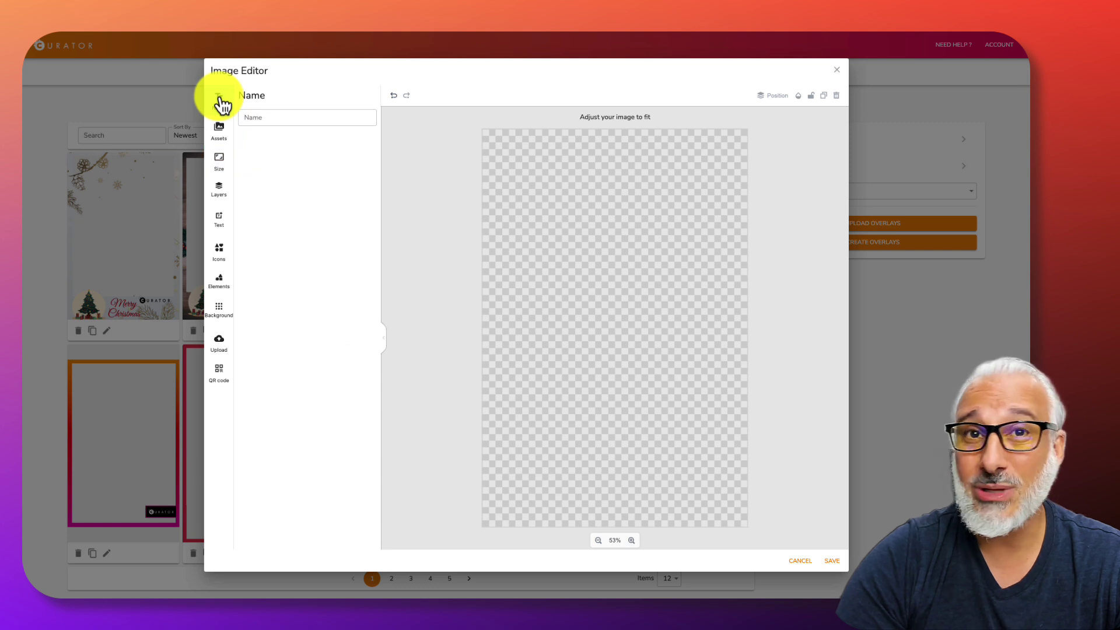
click(218, 133)
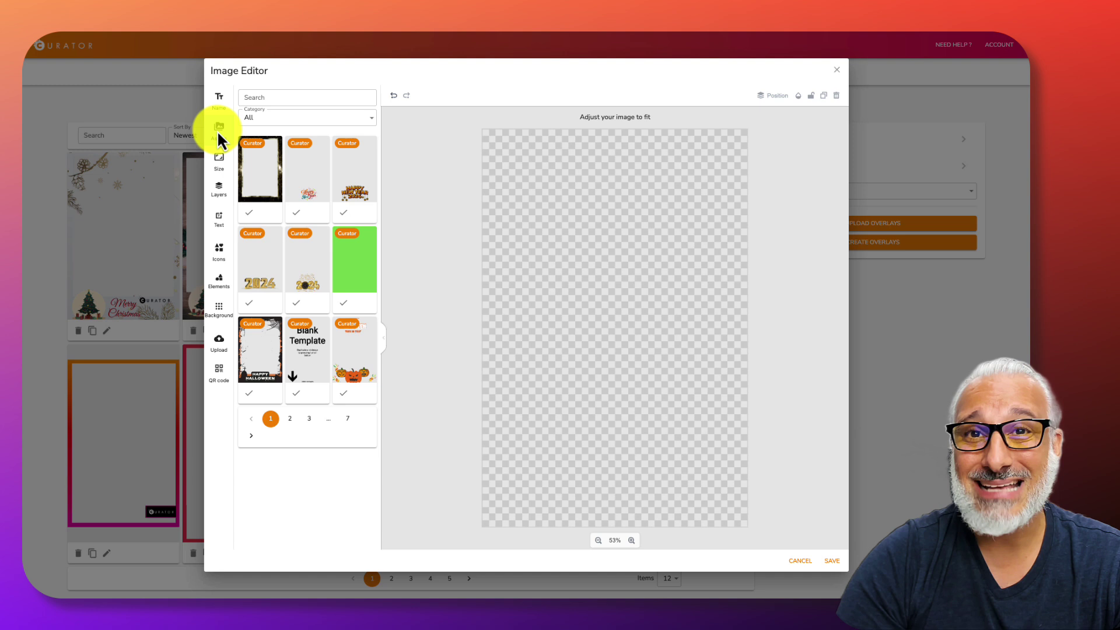
click(220, 170)
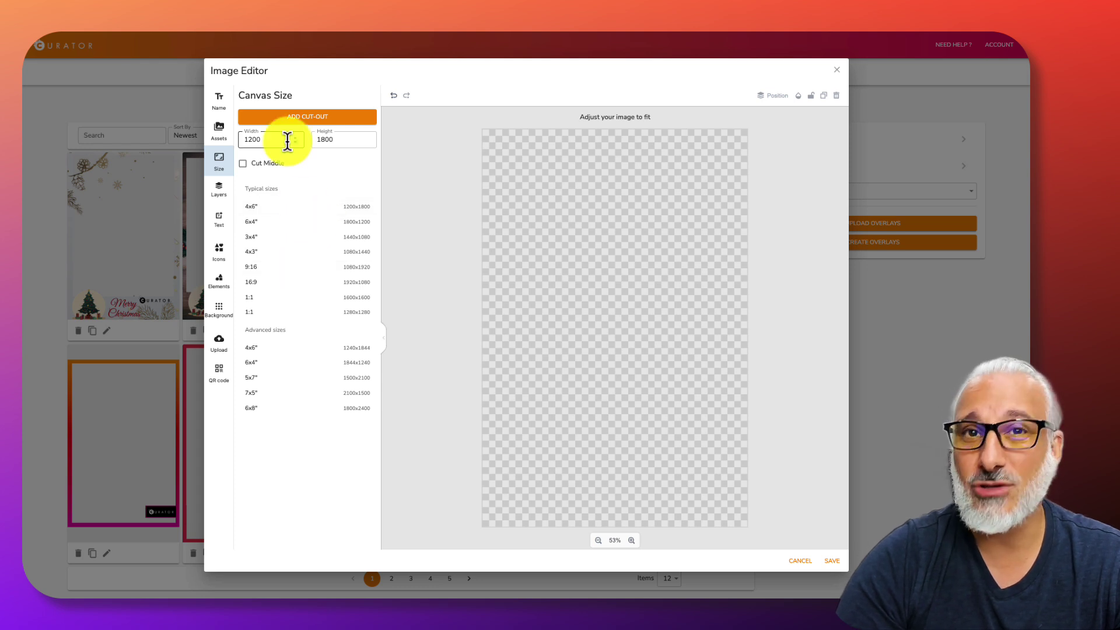
click(284, 214)
click(296, 349)
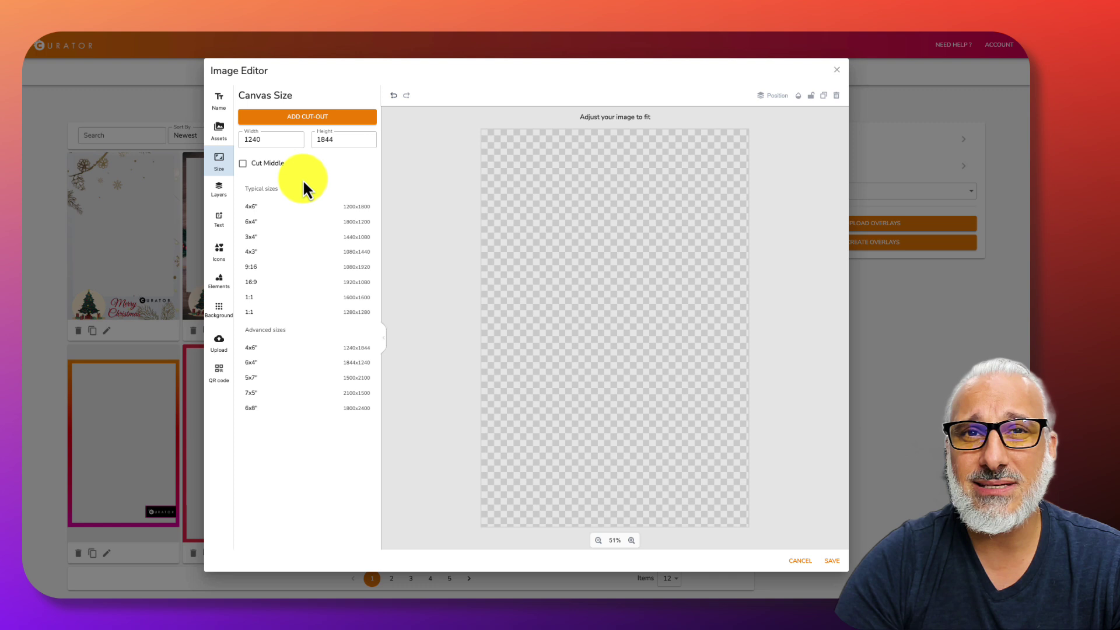
click(221, 193)
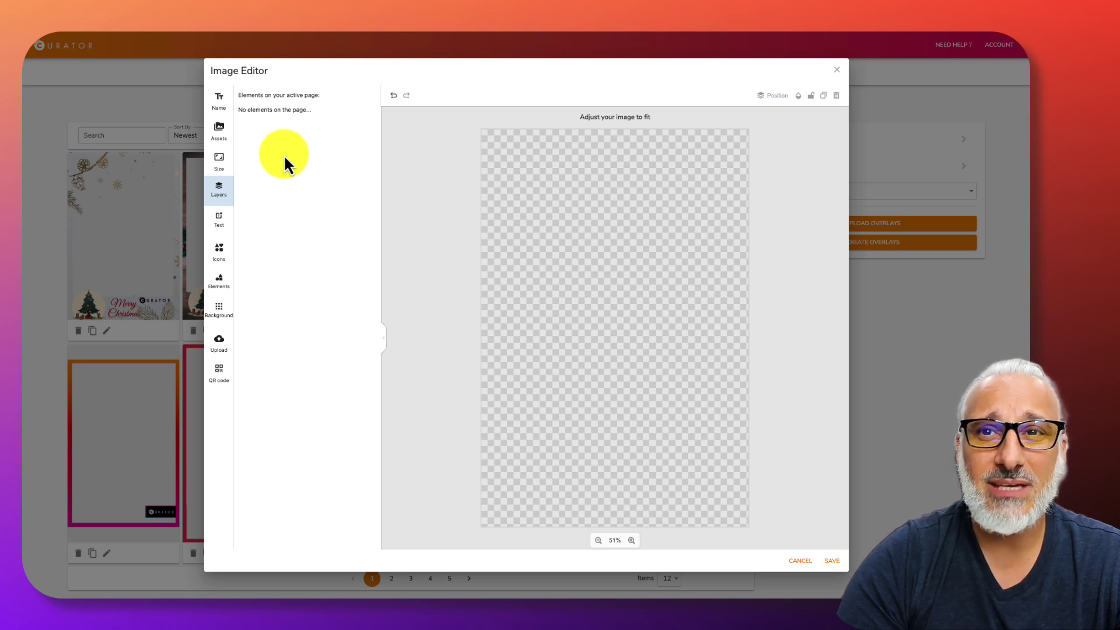
click(221, 224)
scroll(270, 316, down, 6)
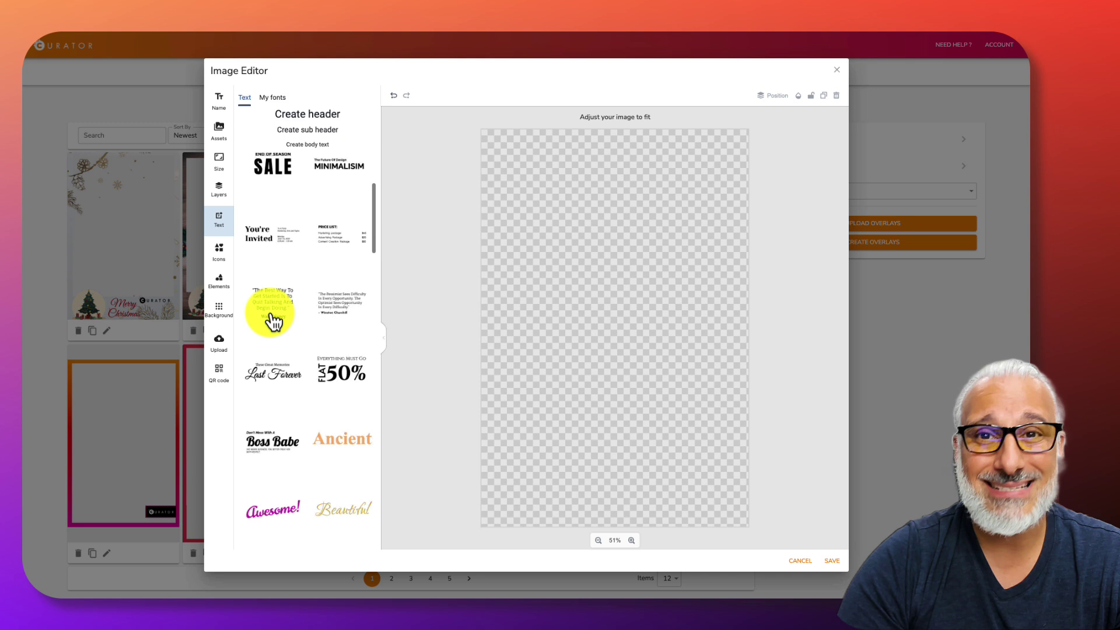
scroll(271, 320, down, 10)
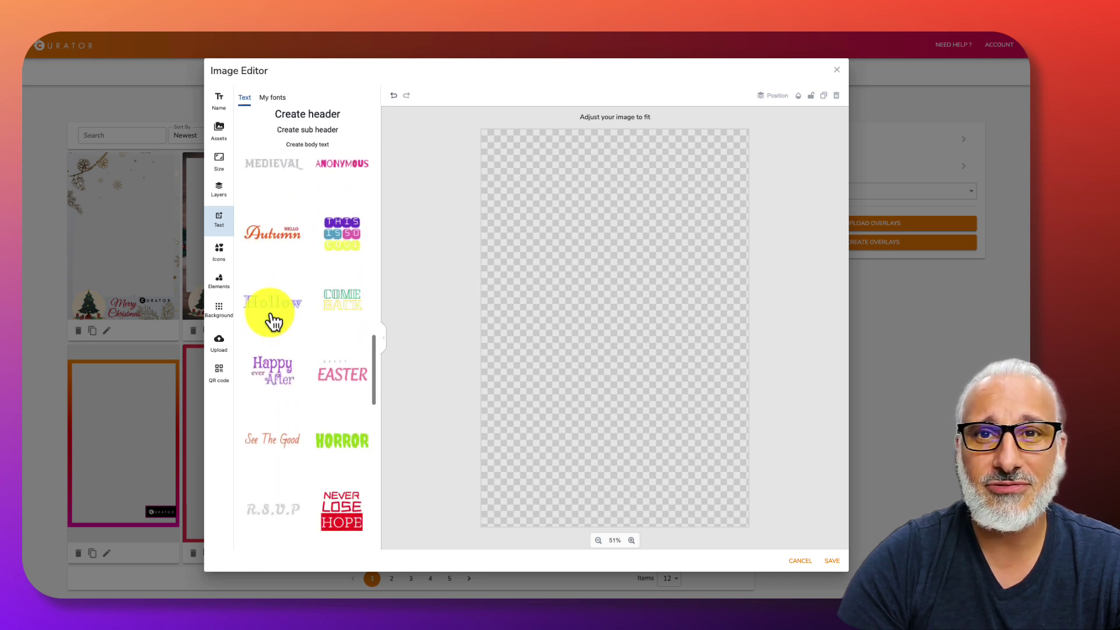
scroll(292, 344, down, 10)
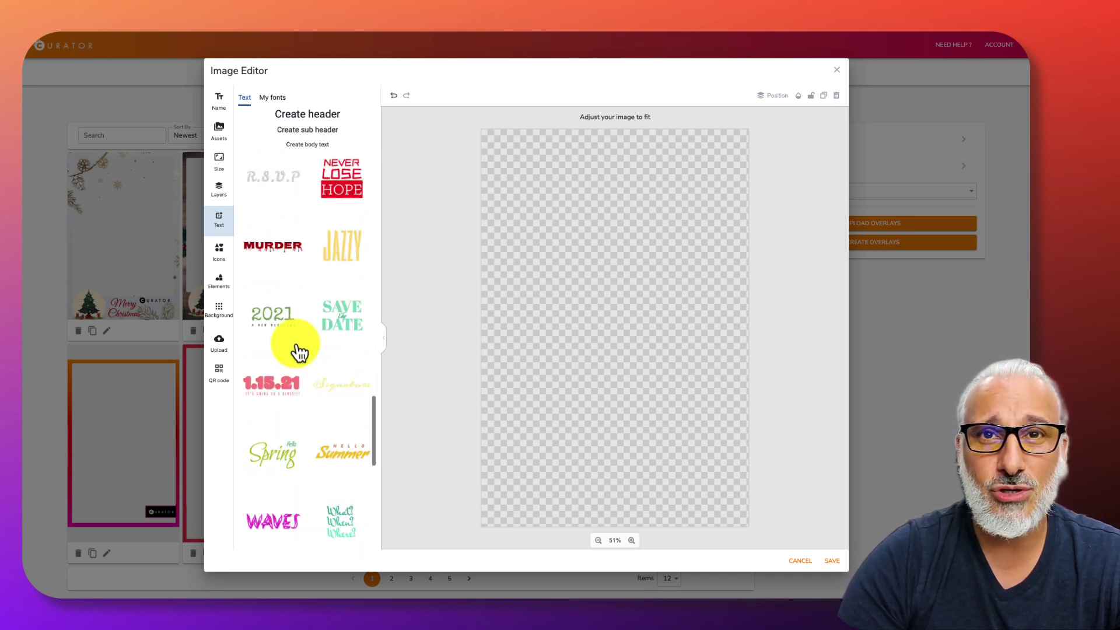
click(307, 114)
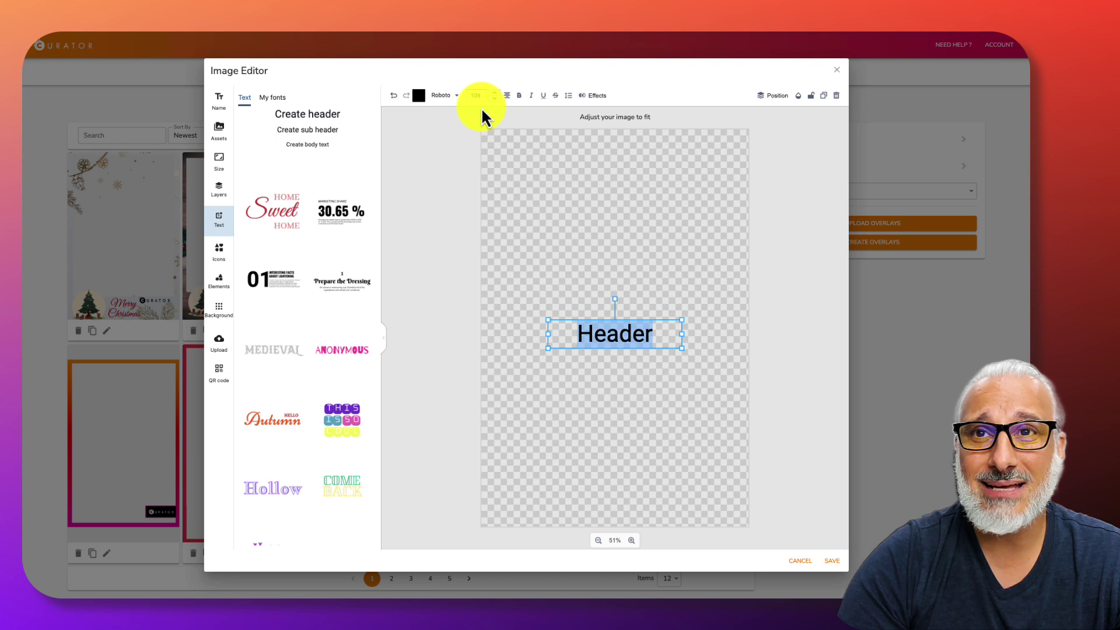
click(454, 95)
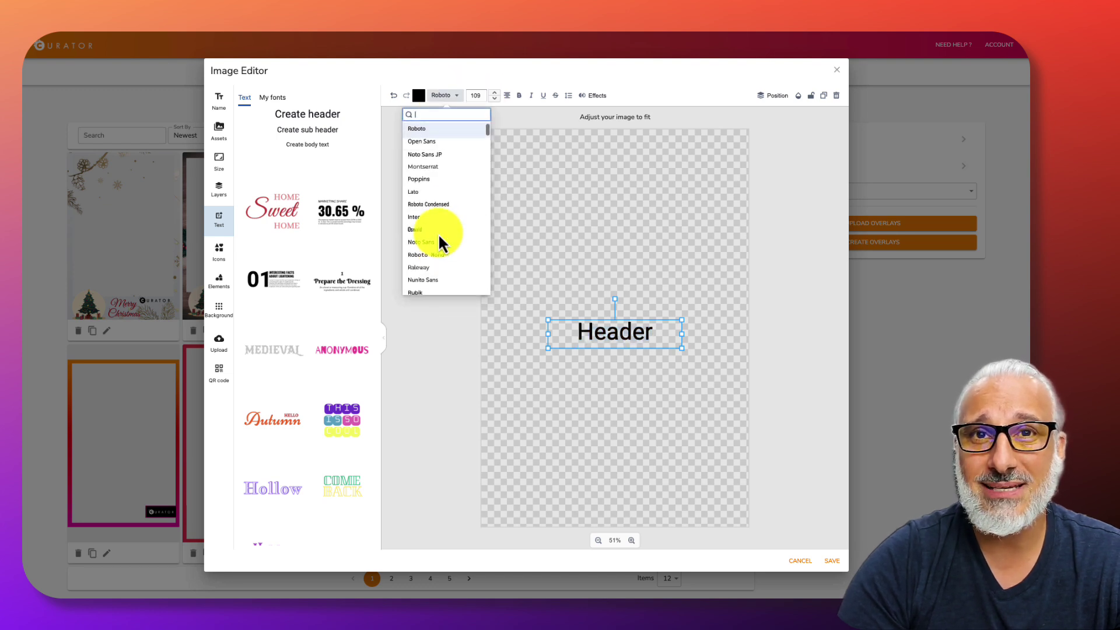
click(633, 306)
click(619, 328)
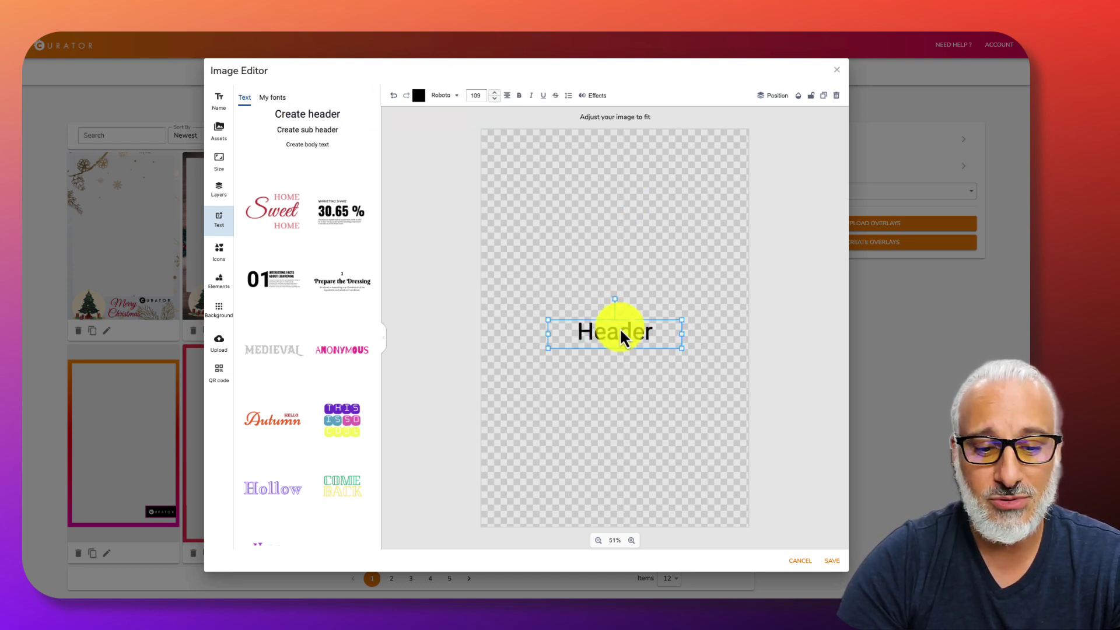
key(Delete)
Search the Noun Project icons for 'hats' and add the pilgrim hat icon to the canvas.
click(219, 251)
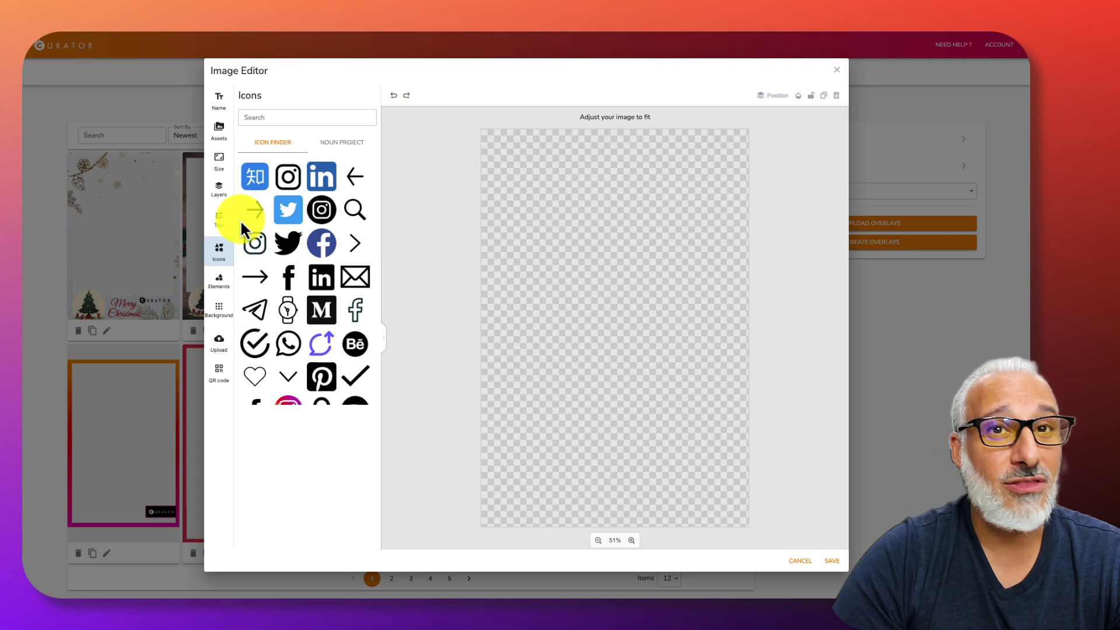
scroll(318, 309, down, 3)
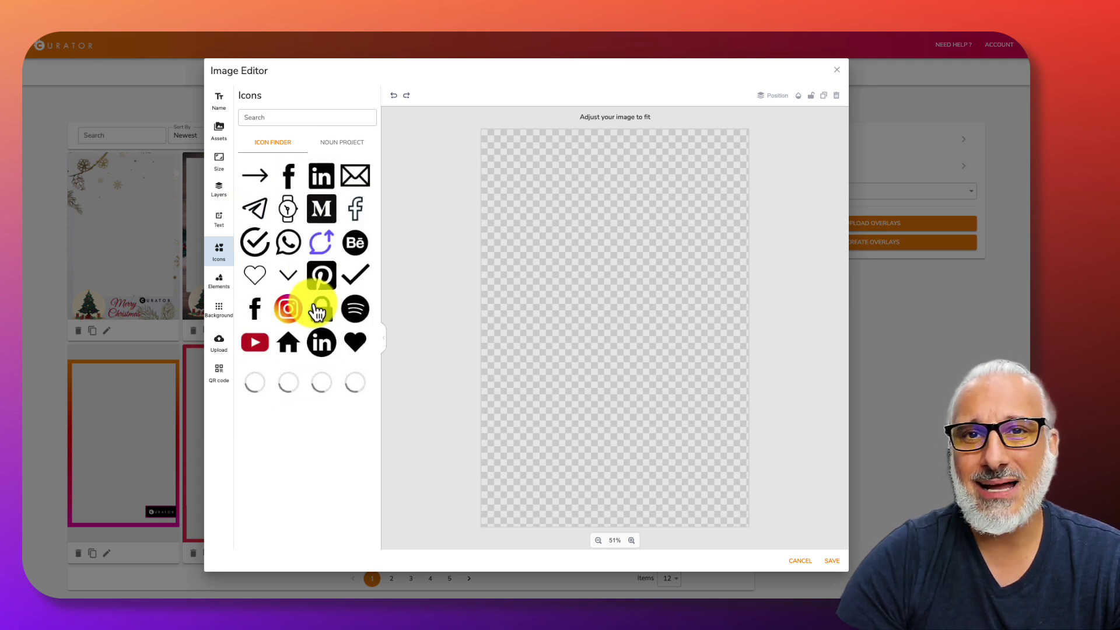
scroll(315, 311, up, 3)
click(289, 119)
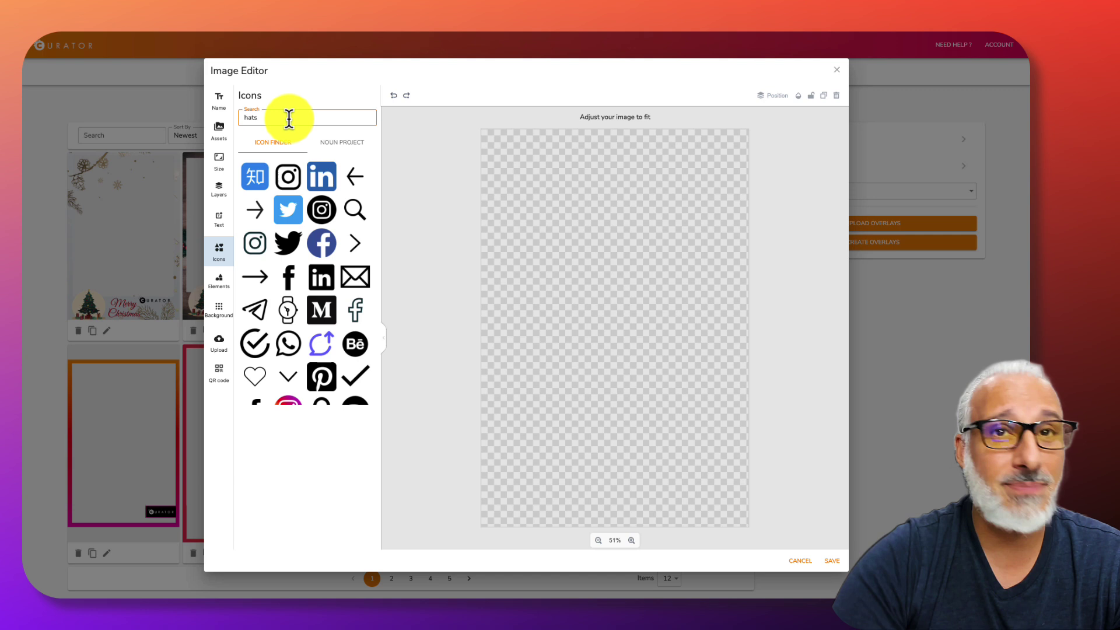
key(Return)
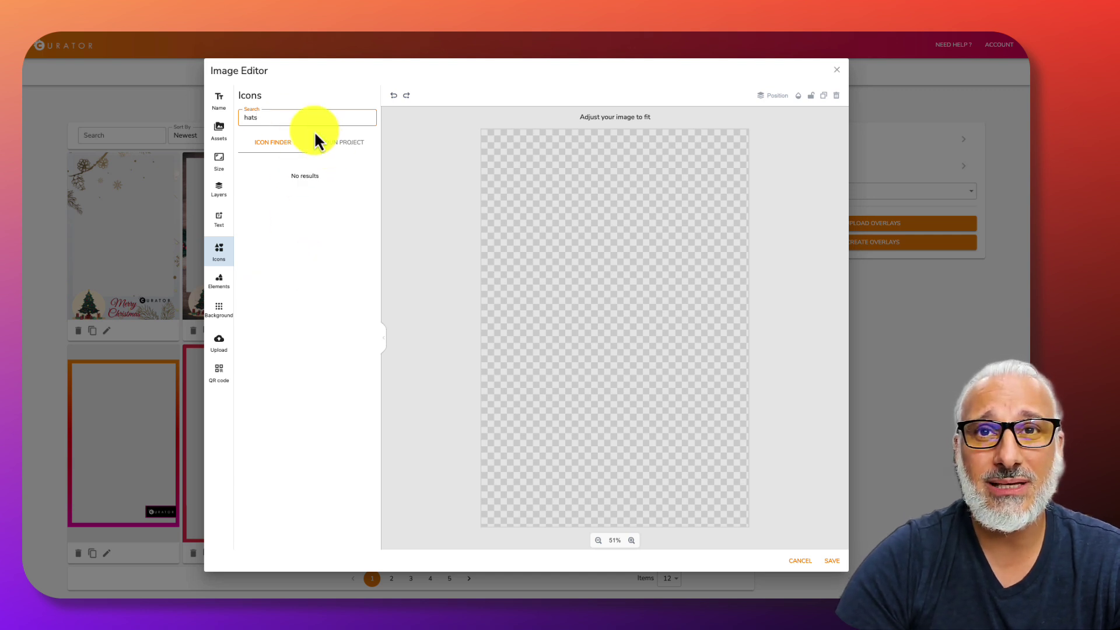
click(325, 146)
click(277, 115)
key(BackSpace)
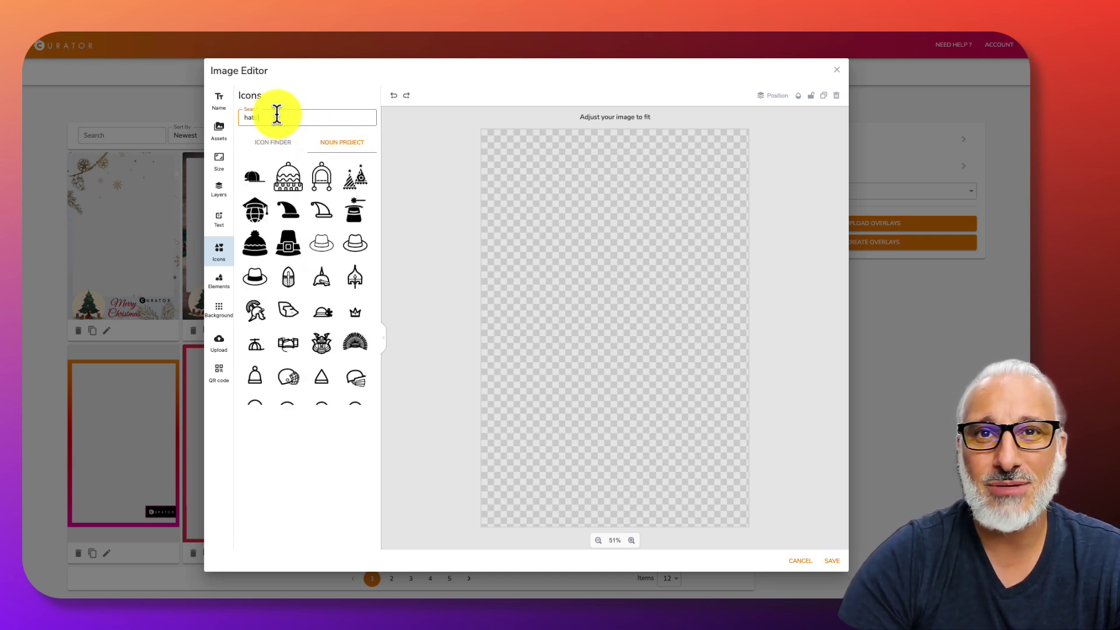
text(s)
key(Return)
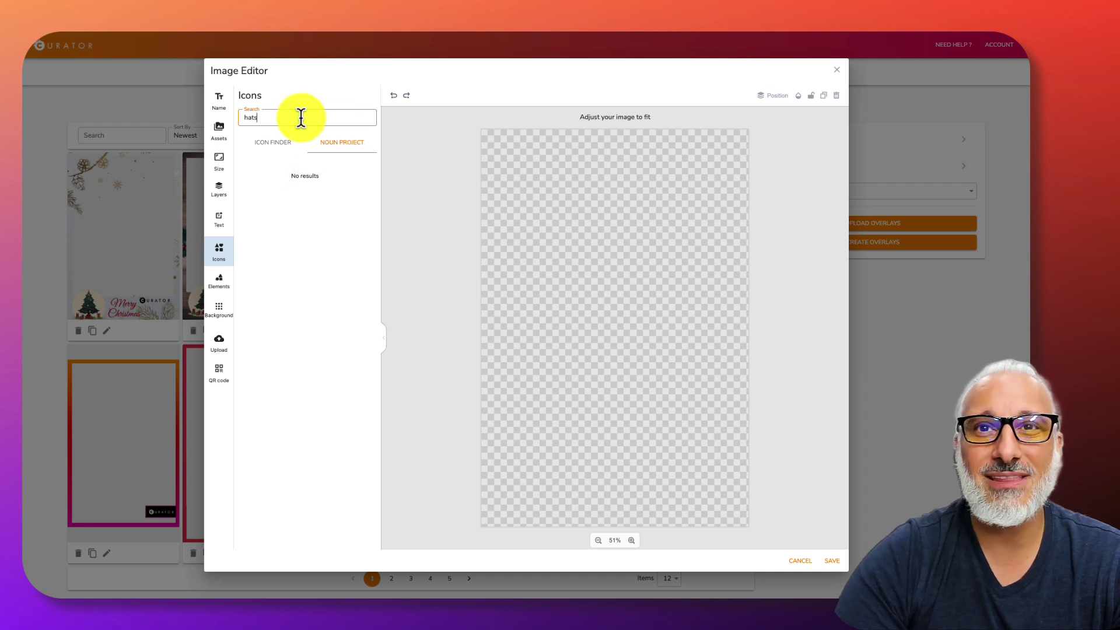
click(285, 150)
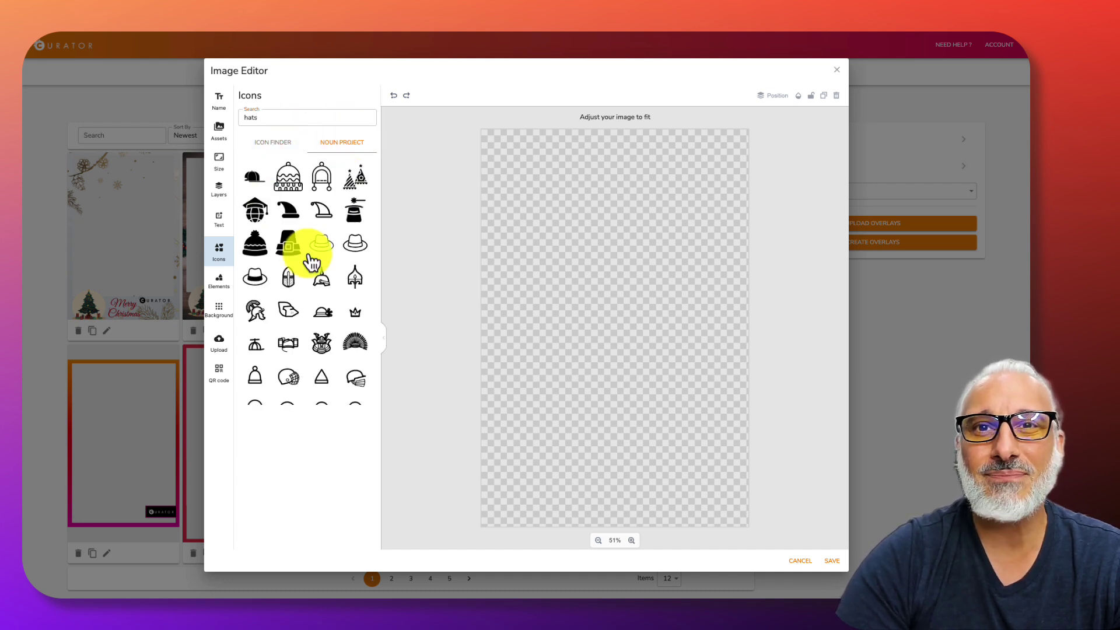
scroll(310, 298, down, 1)
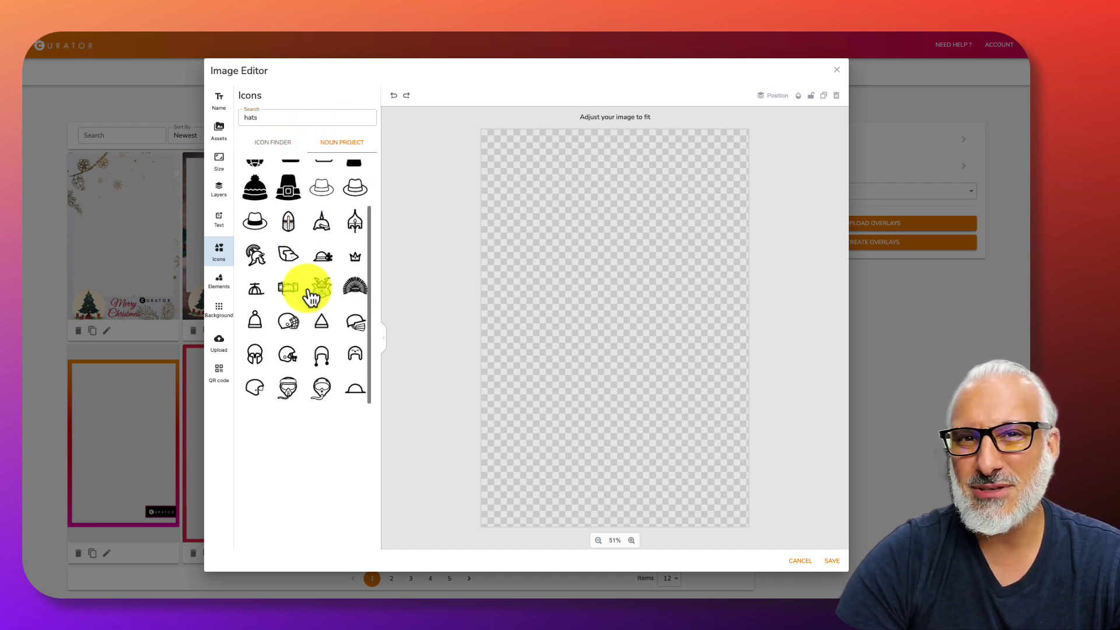
click(295, 194)
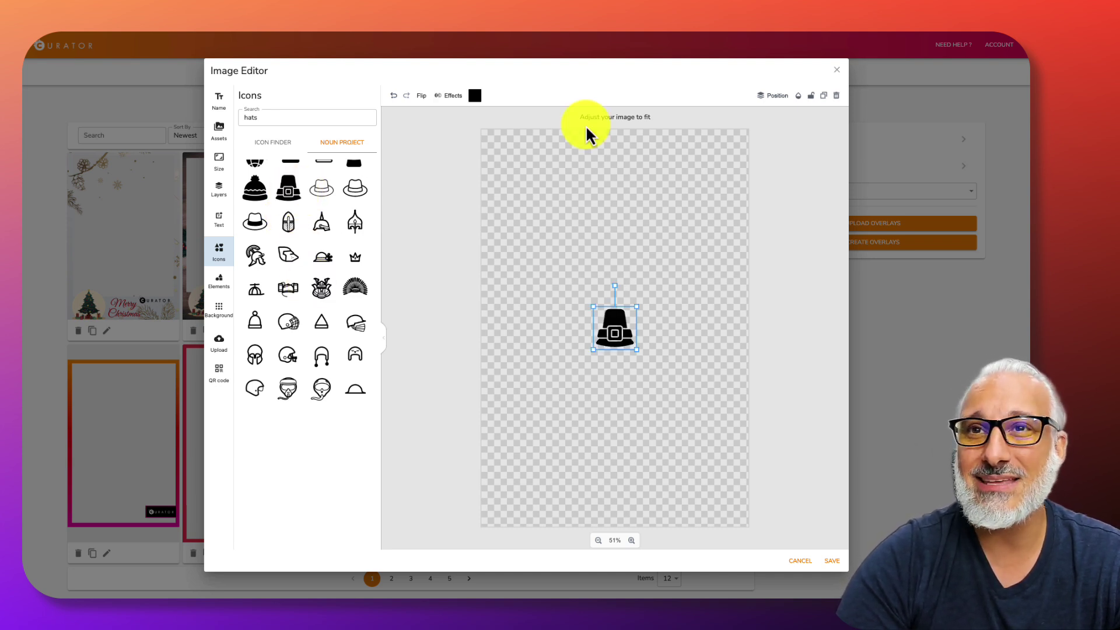
Try mauve #915959, light green and mint green on the hat, then undo the colour changes.
click(474, 96)
mouse_move(472, 157)
mouse_down()
mouse_move(524, 150)
mouse_move(453, 198)
mouse_move(464, 158)
mouse_up()
click(459, 246)
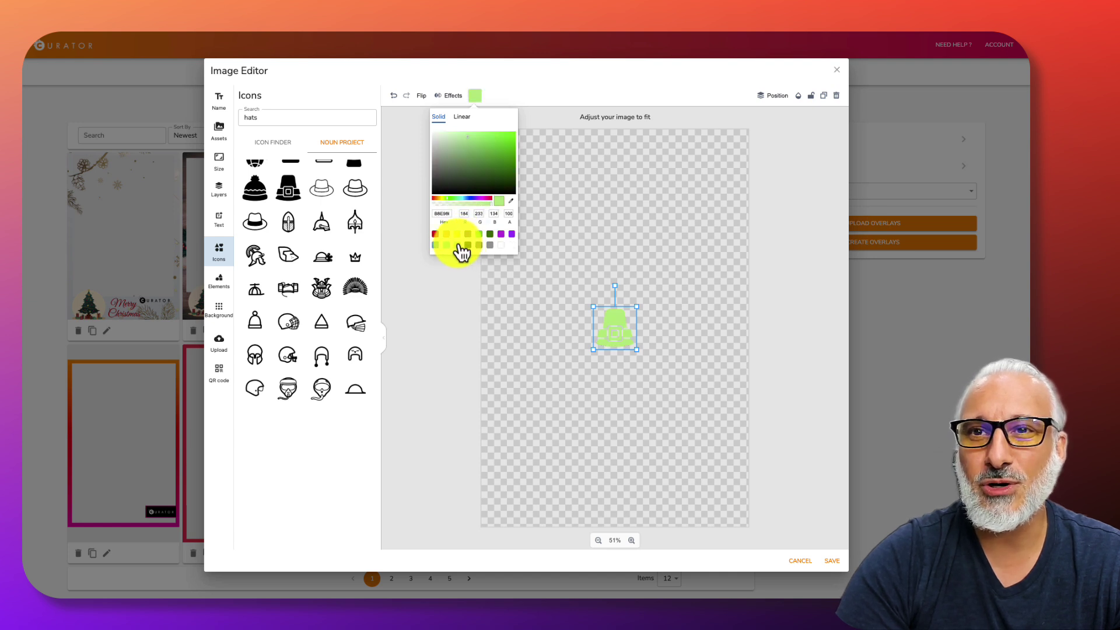
click(451, 247)
click(550, 341)
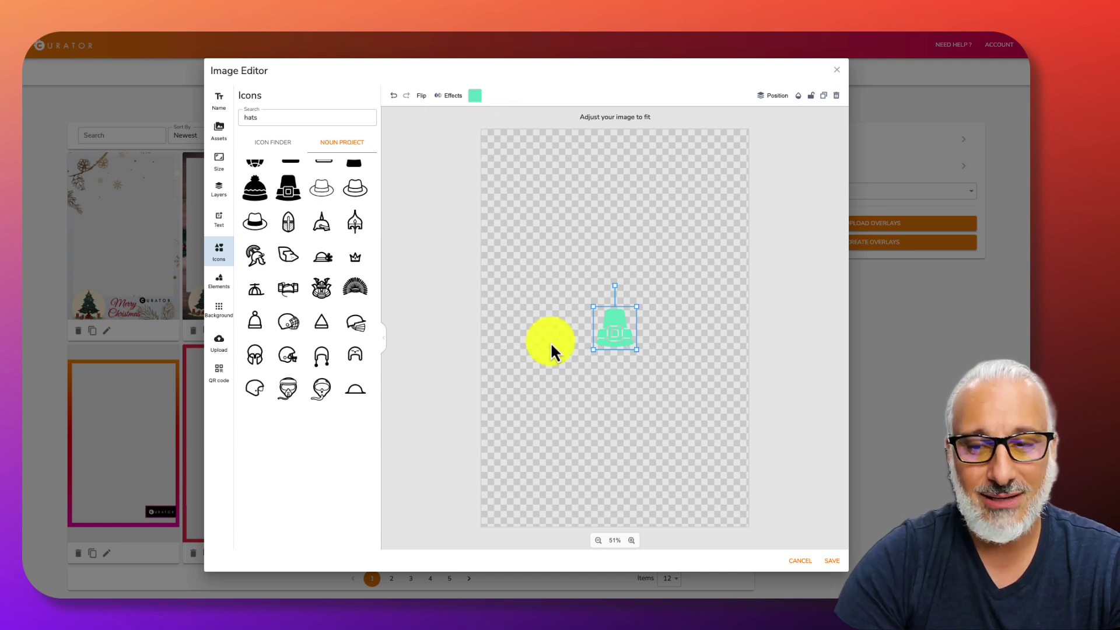
key(ctrl+z)
key(ctrl+z)
key(ctrl+z)
key(ctrl+z)
key(ctrl+z)
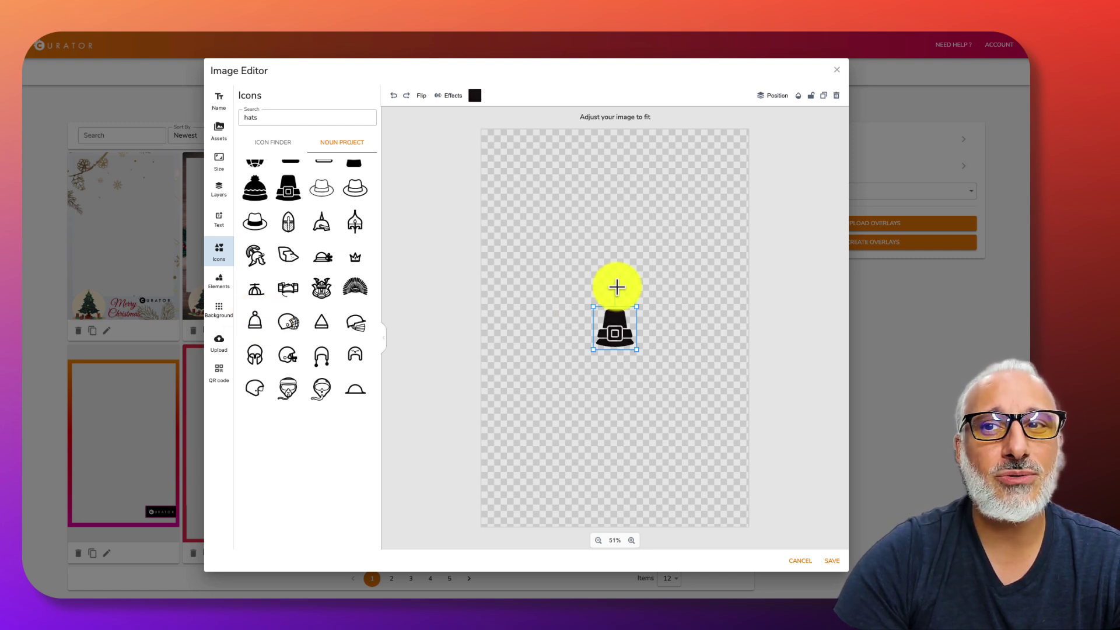
key(ctrl+z)
key(ctrl+z)
key(ctrl+z)
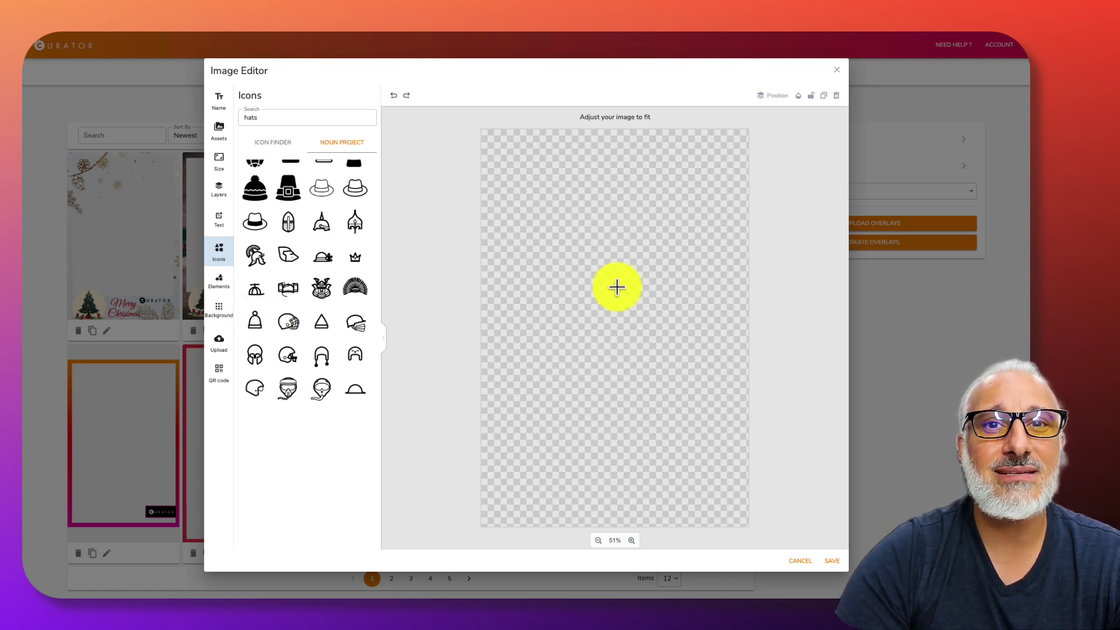
Remove the hat icon from the canvas.
click(223, 283)
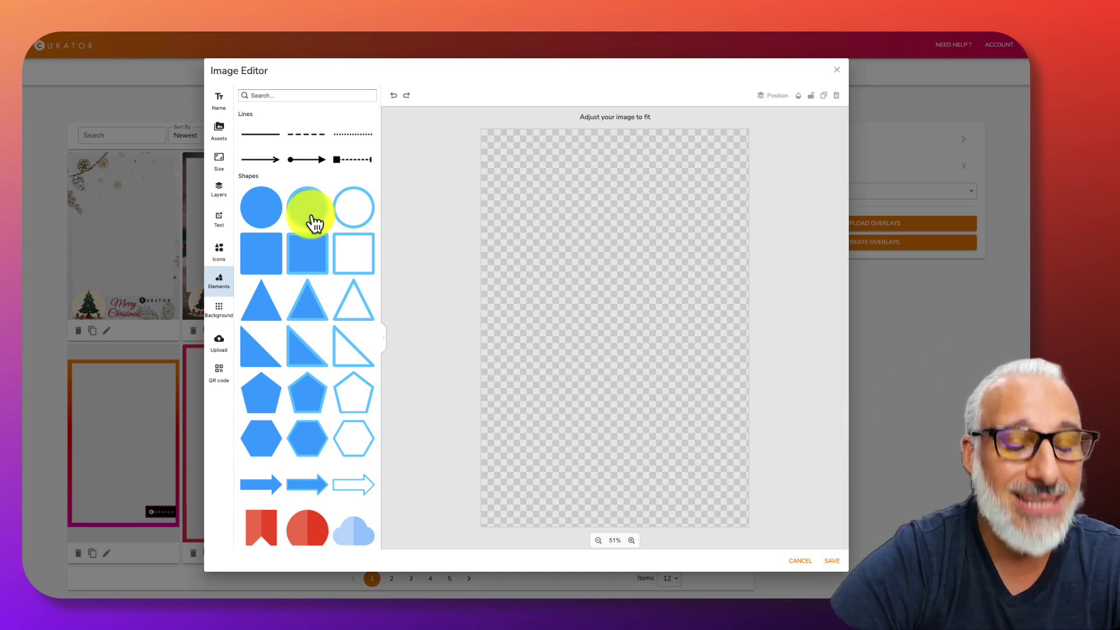
scroll(286, 280, down, 3)
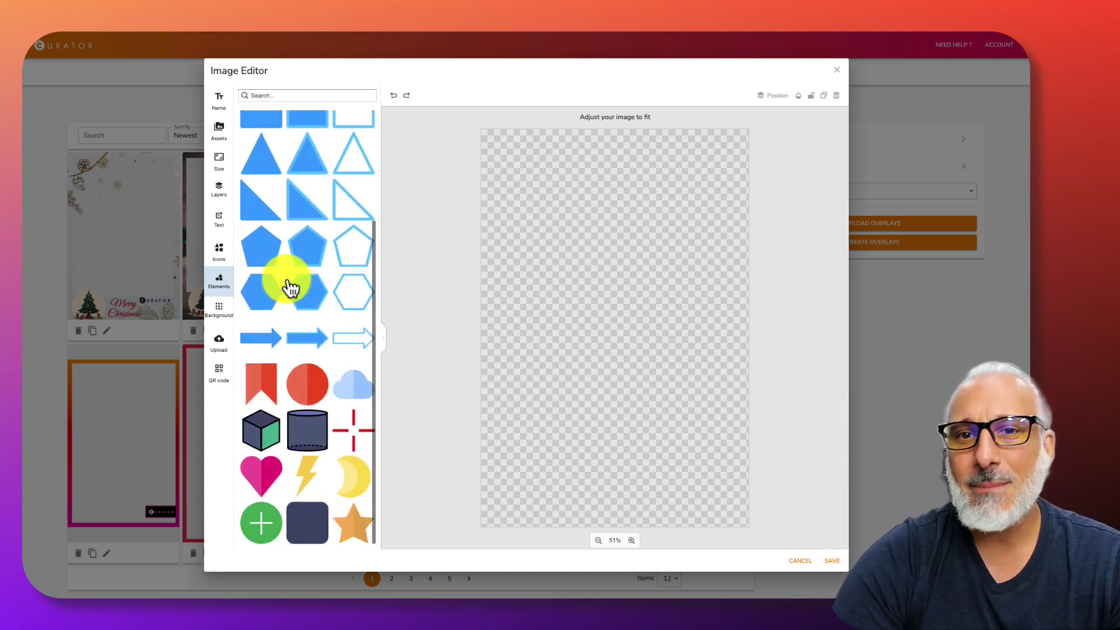
scroll(281, 274, up, 3)
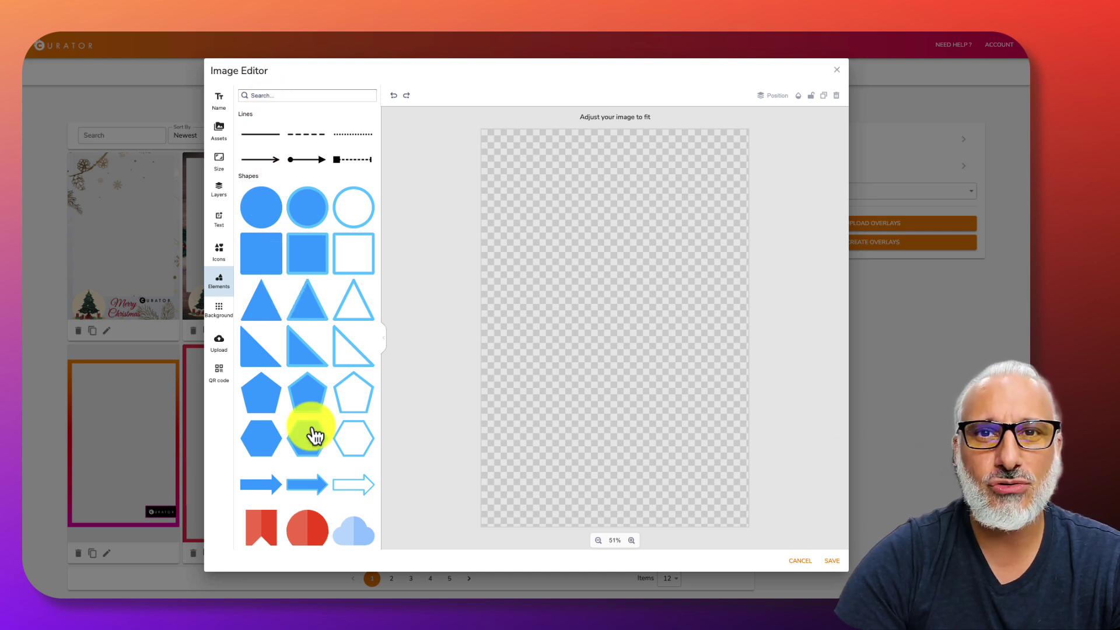
Set an Unsplash 'holidays' photo of pine branches with red baubles as the background.
click(224, 319)
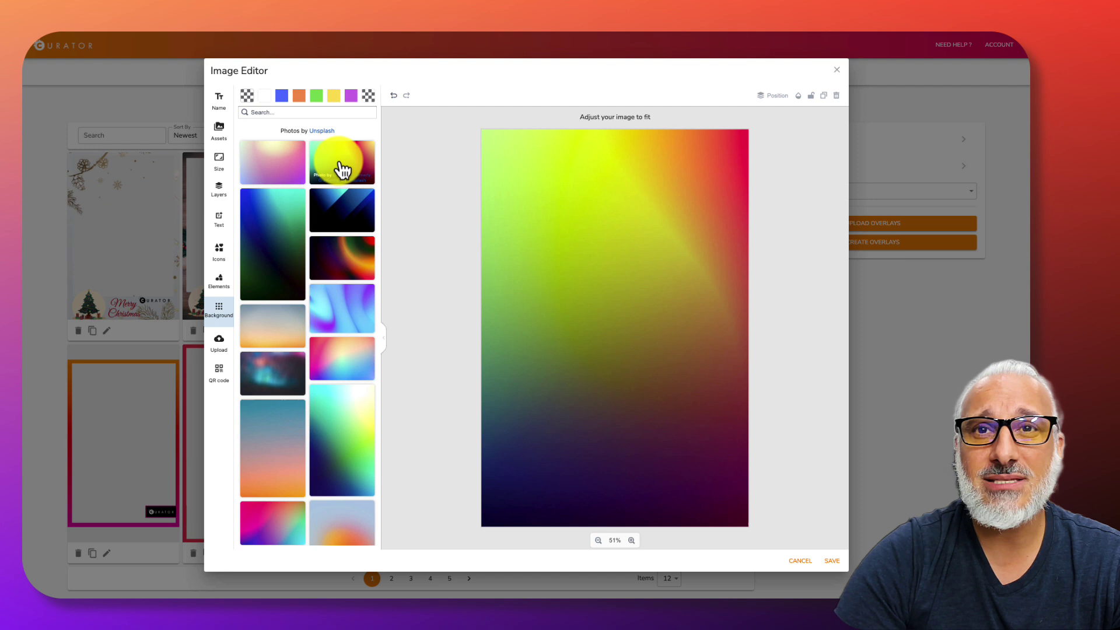
click(339, 201)
click(308, 113)
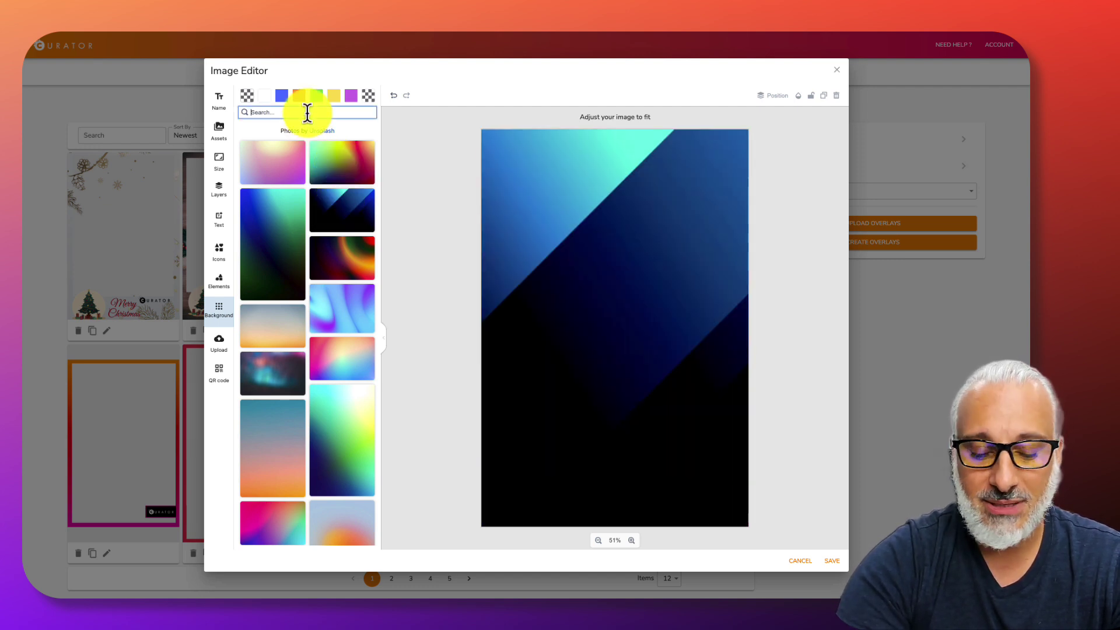
text(holid)
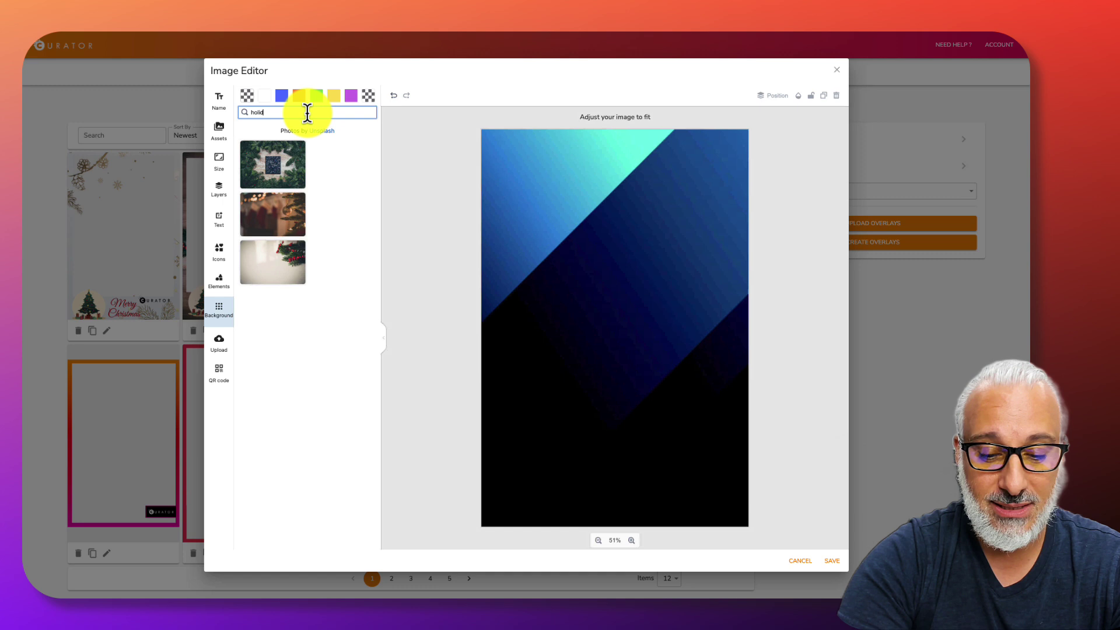
text(asyys)
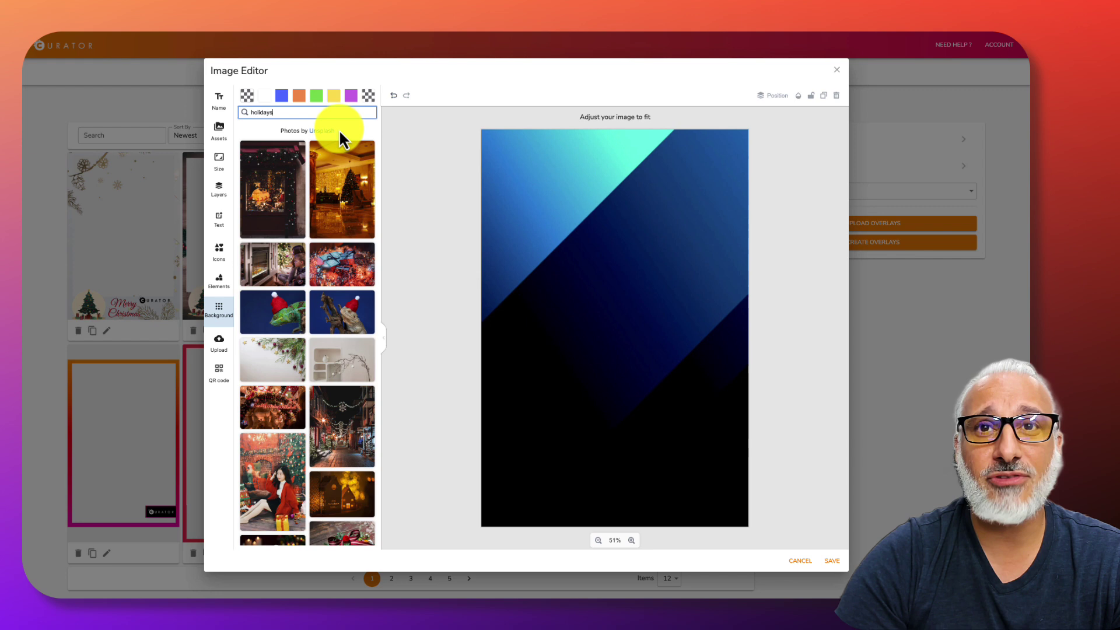
scroll(303, 255, down, 3)
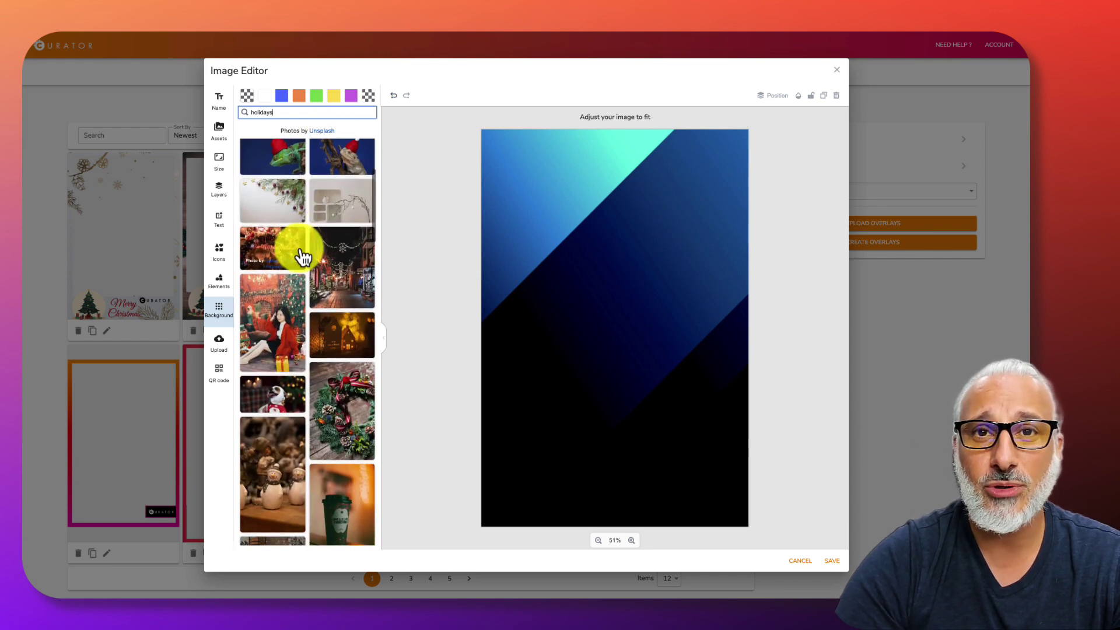
click(288, 207)
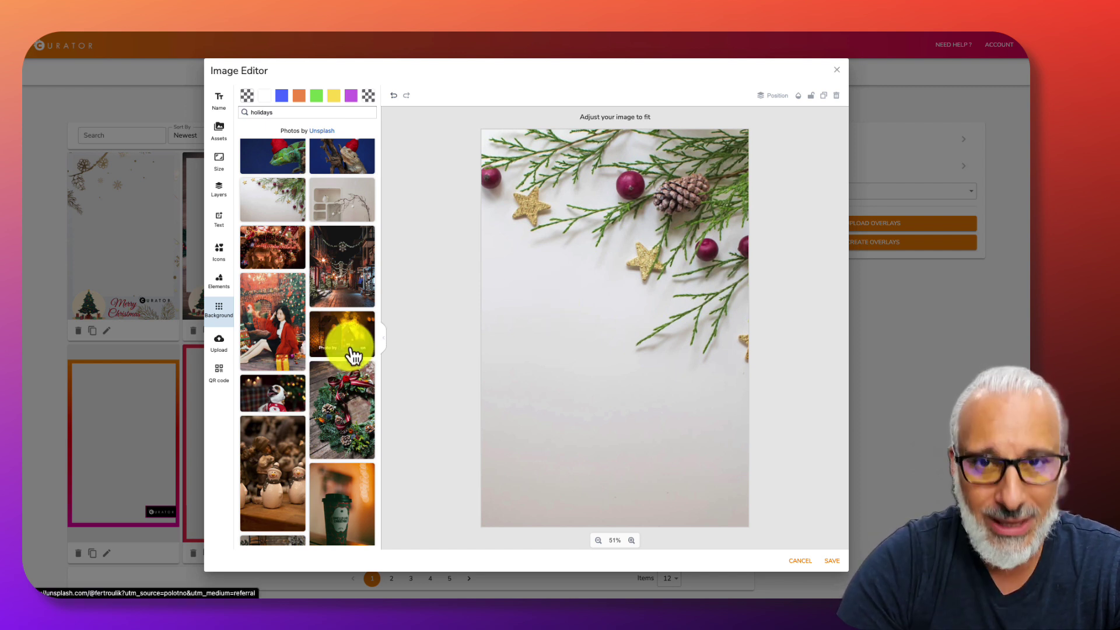
click(220, 163)
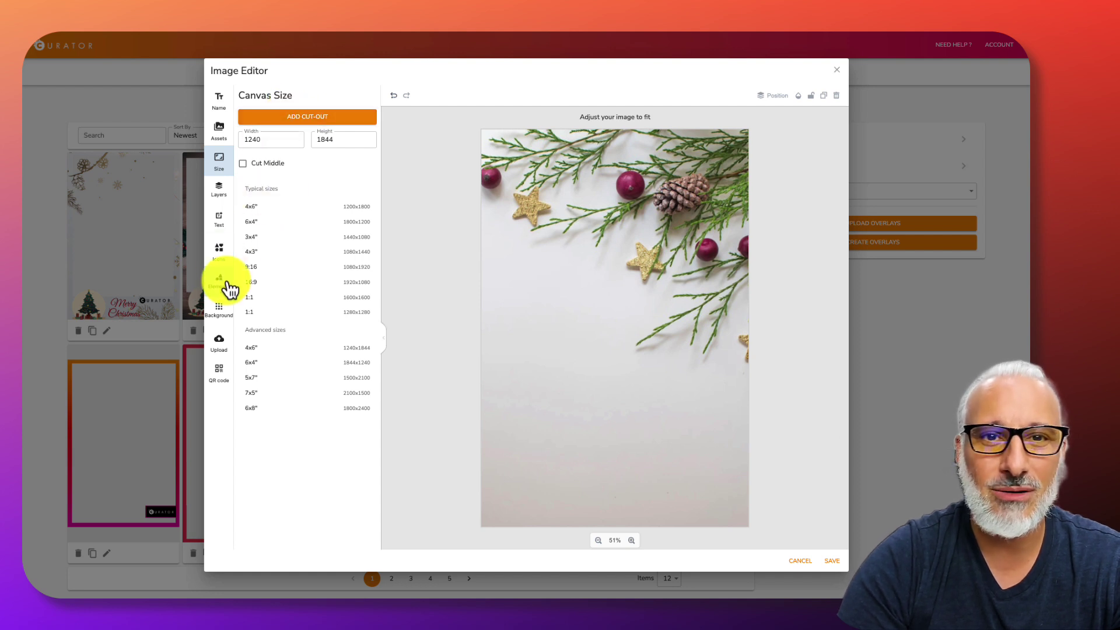
Look at previously uploaded images and cancel a new file upload.
click(219, 341)
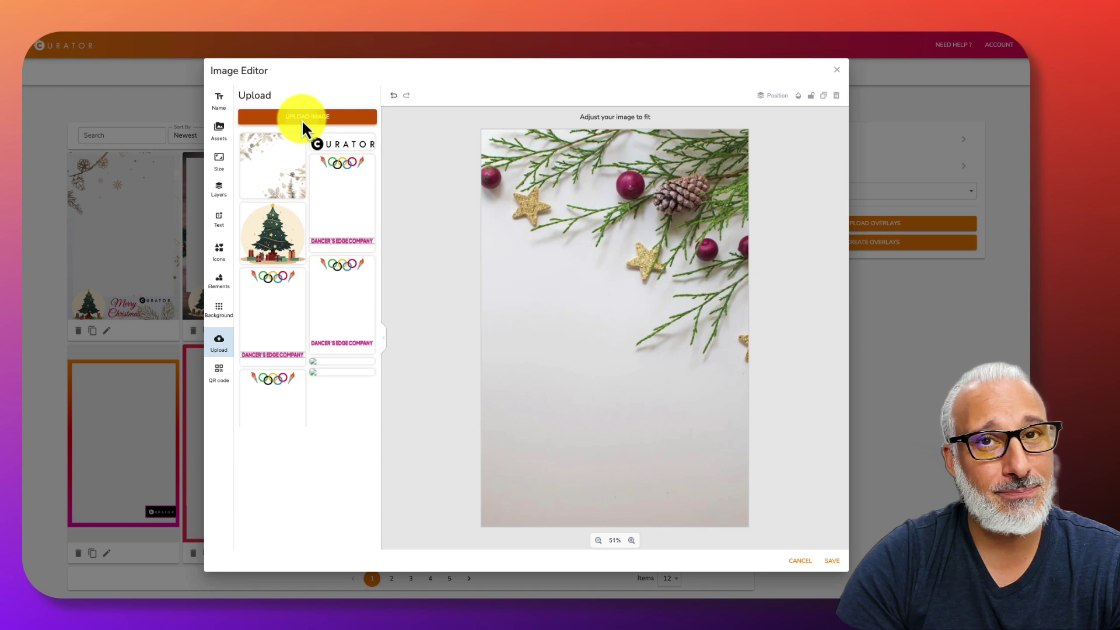
click(302, 119)
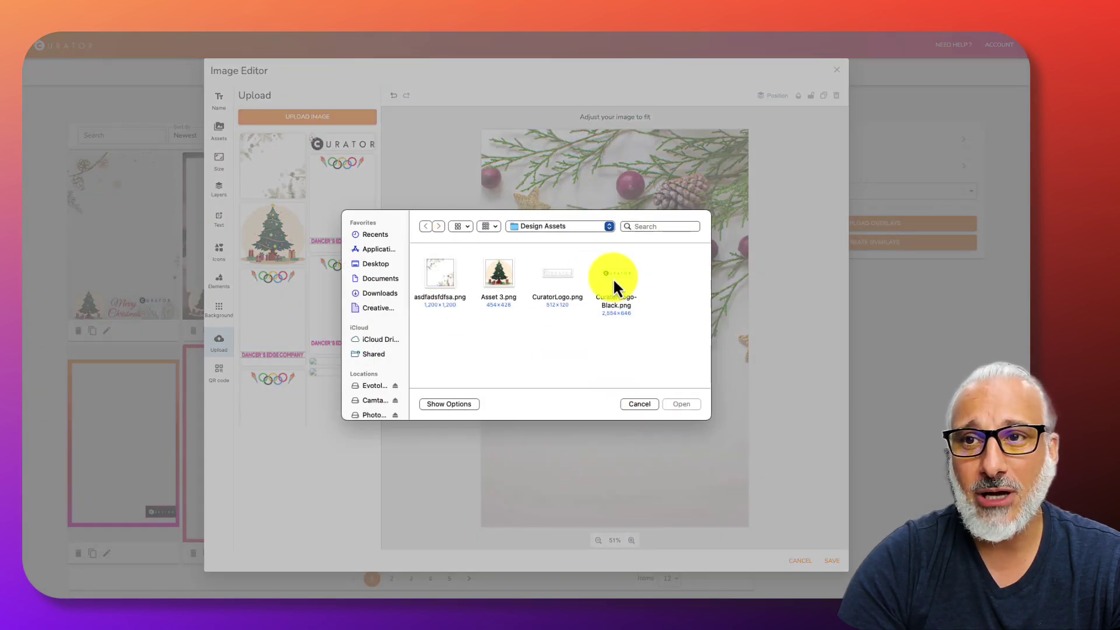
click(638, 404)
click(220, 373)
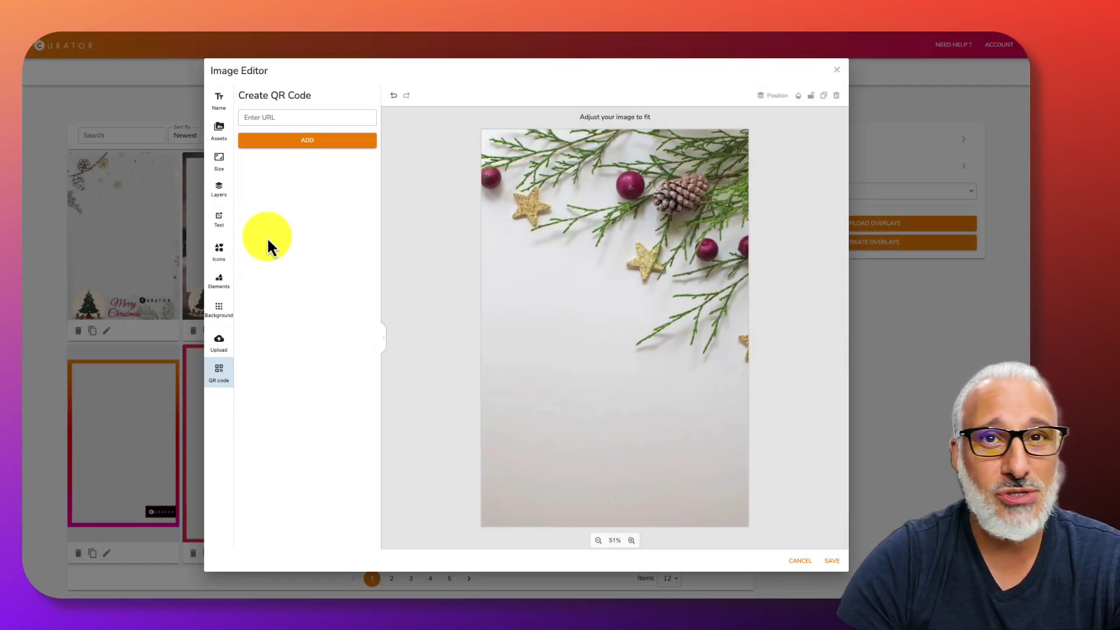
click(274, 116)
text(https://curatorlive.com)
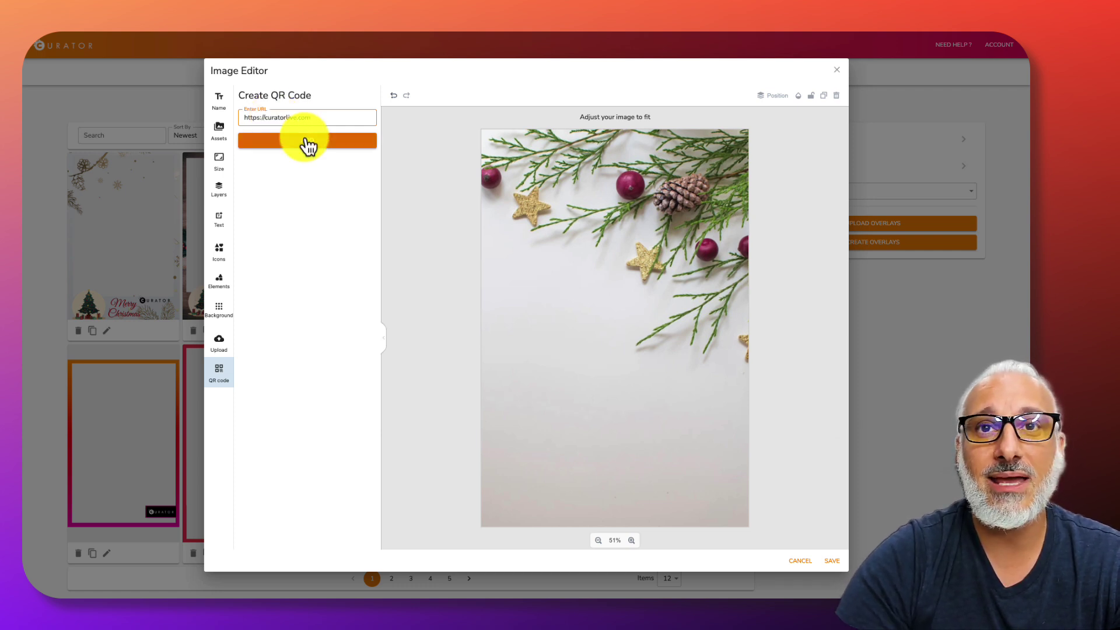
click(308, 141)
drag(512, 156, 711, 496)
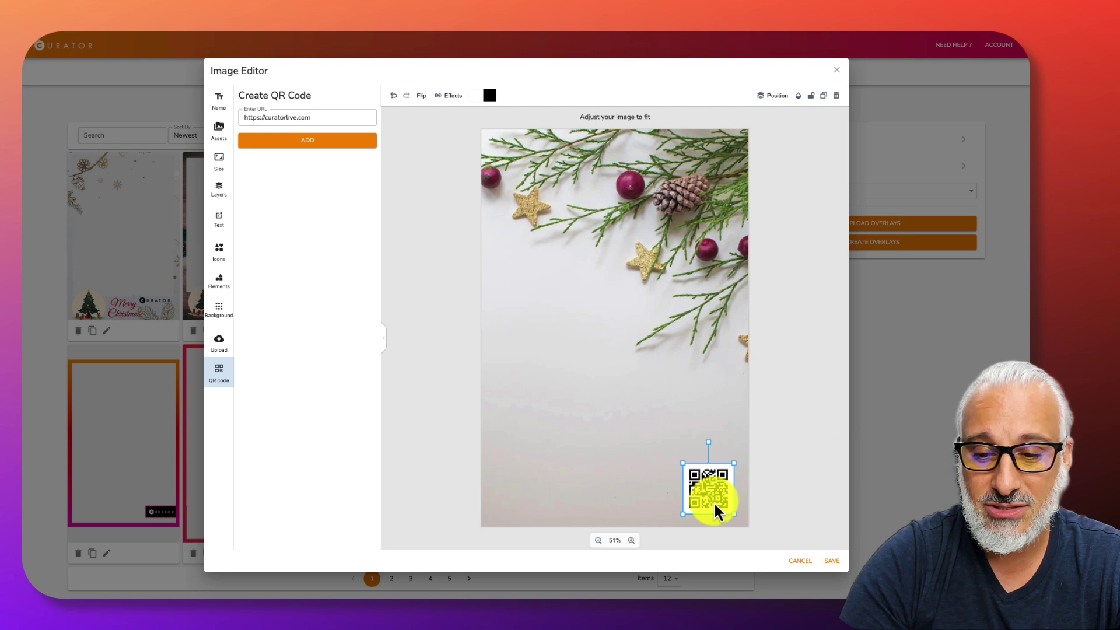
key(Delete)
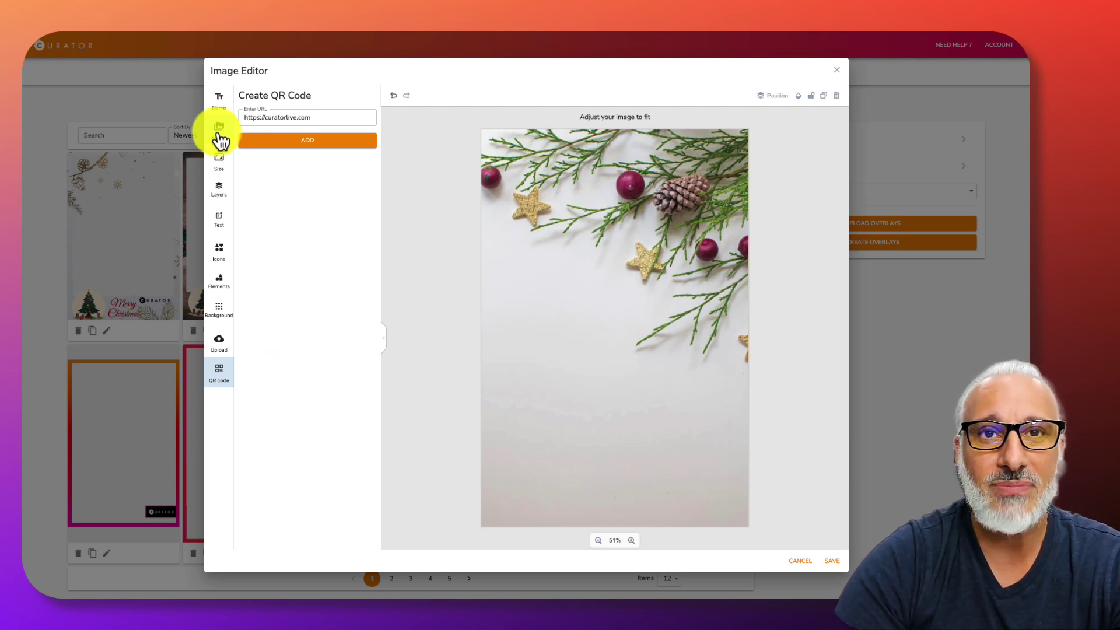
Resize the canvas to Typical 4x6" 1200 × 1800 and add a Cut-out box.
click(219, 158)
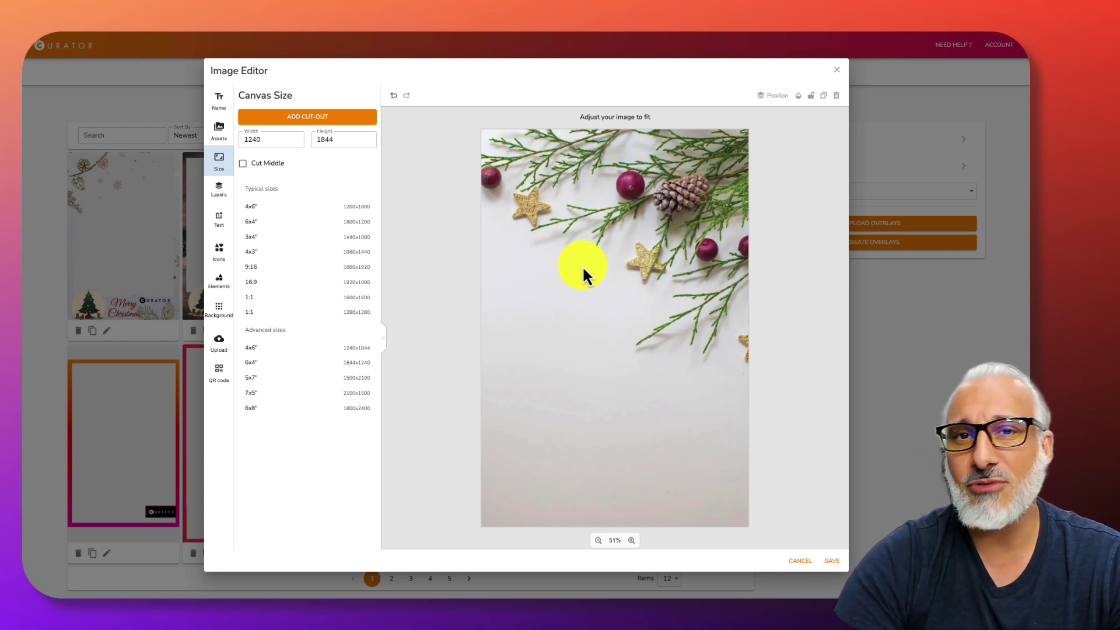
click(263, 208)
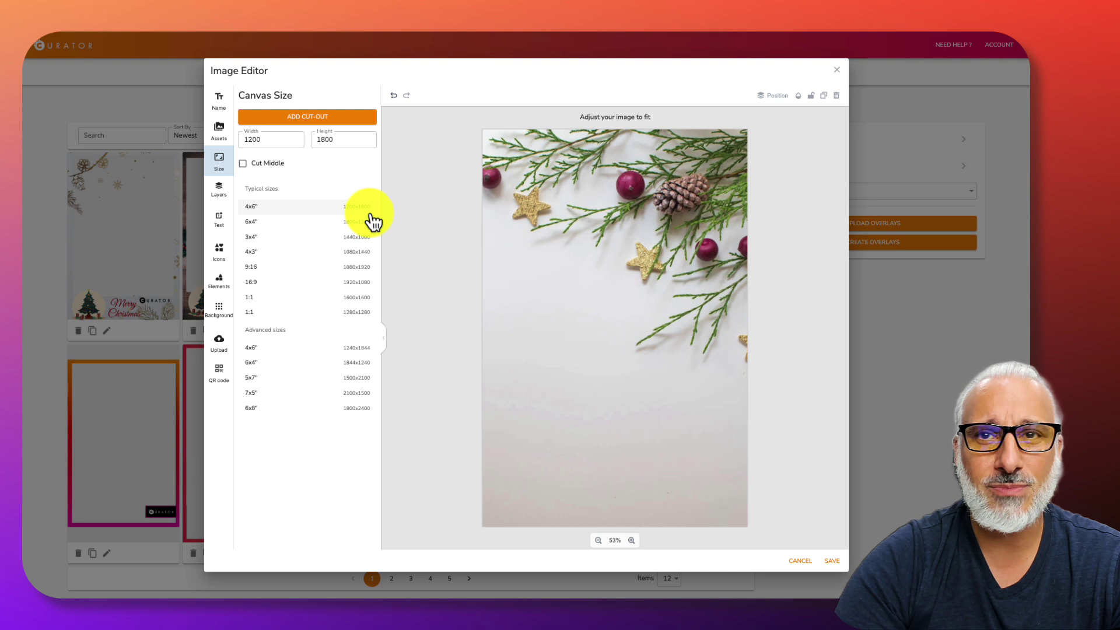
click(303, 118)
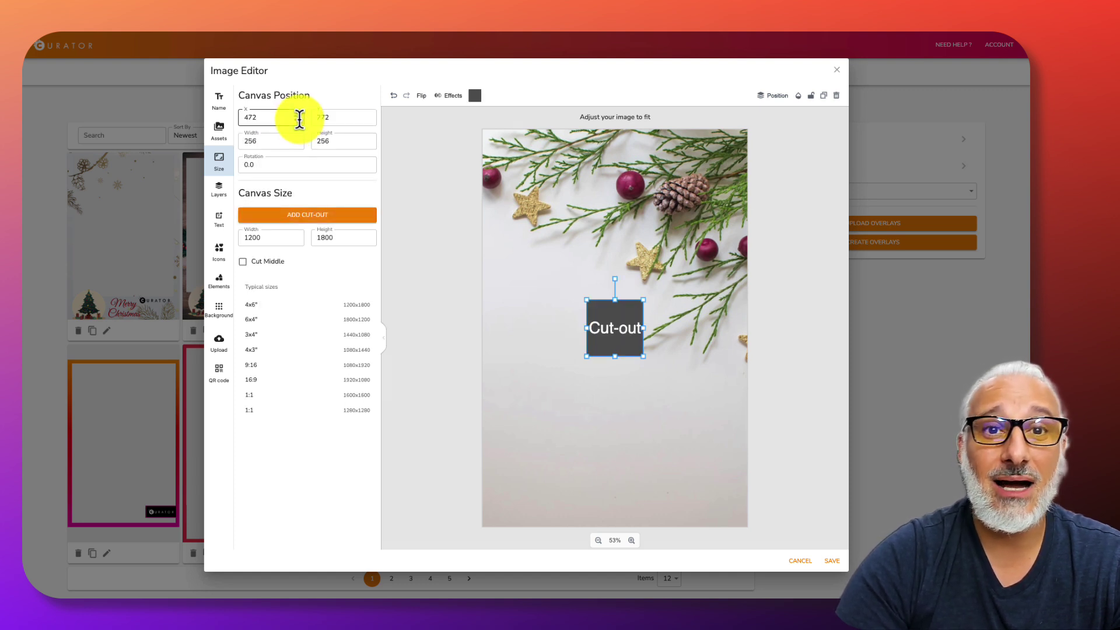
click(218, 332)
click(228, 336)
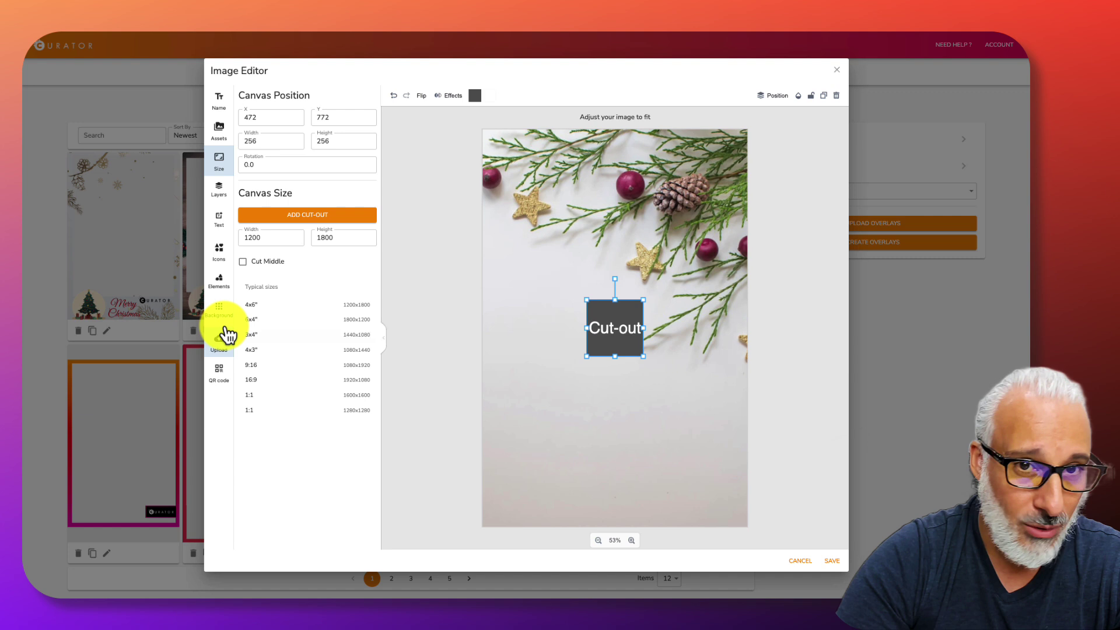
click(220, 315)
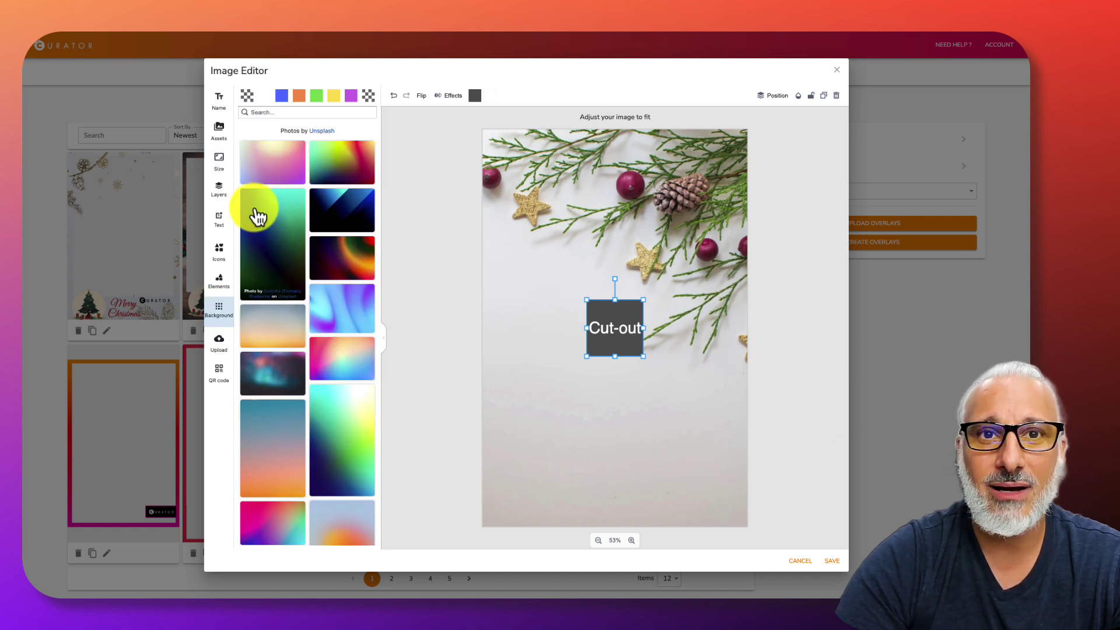
click(219, 161)
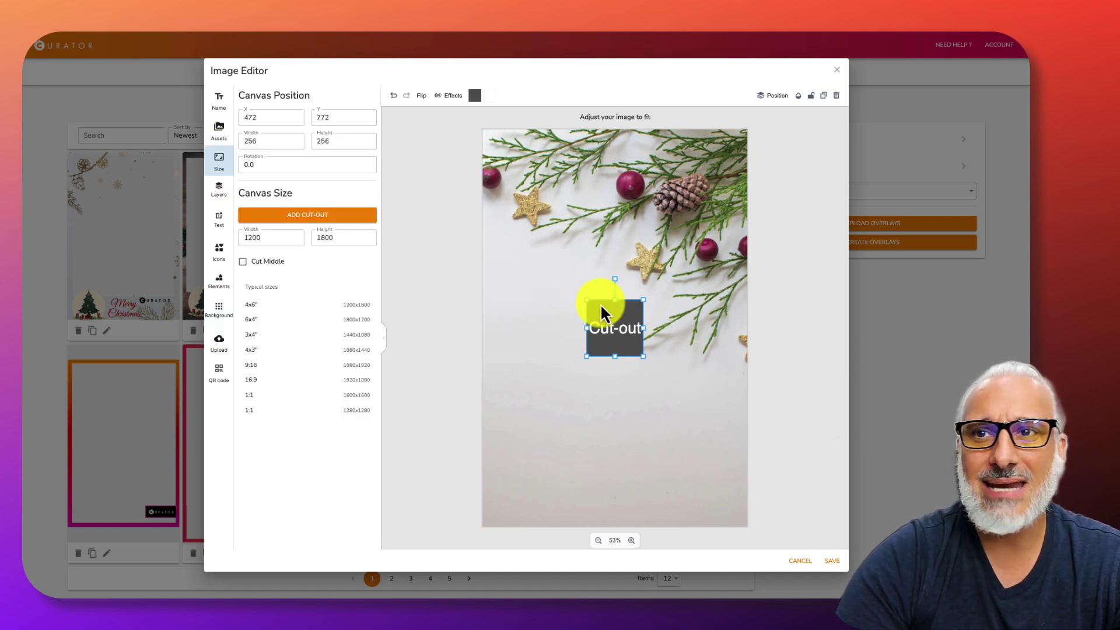
Stretch the Cut-out to 1077 × 1497 at X 61, Y 57 and save the overlay.
drag(601, 306, 733, 166)
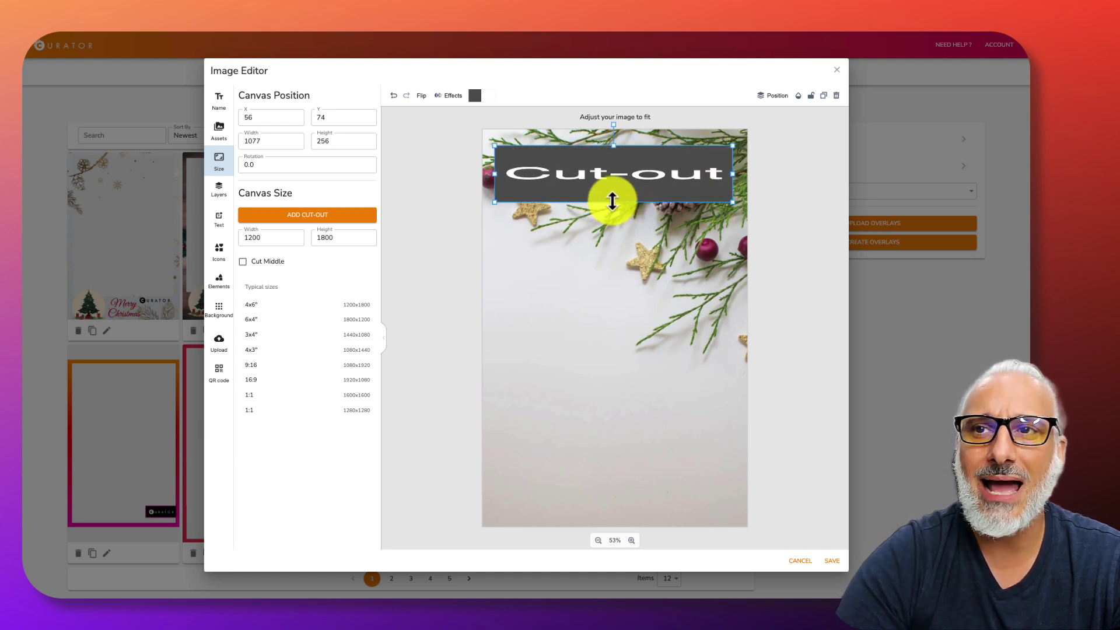
drag(613, 201, 628, 475)
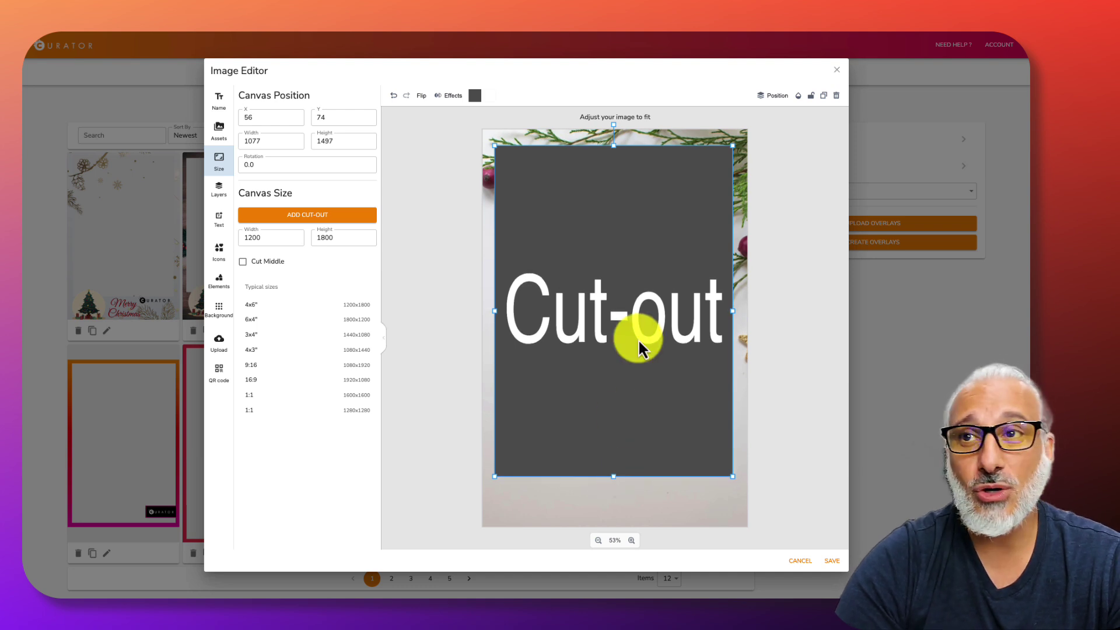
mouse_move(639, 339)
mouse_down()
mouse_move(649, 334)
mouse_move(639, 335)
mouse_up()
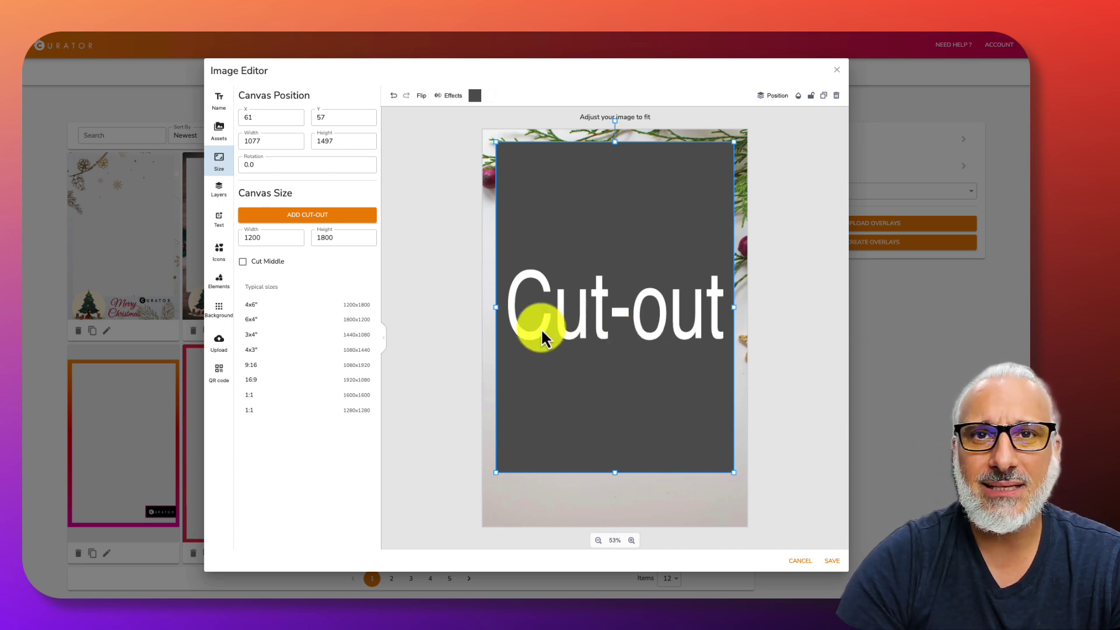
click(831, 561)
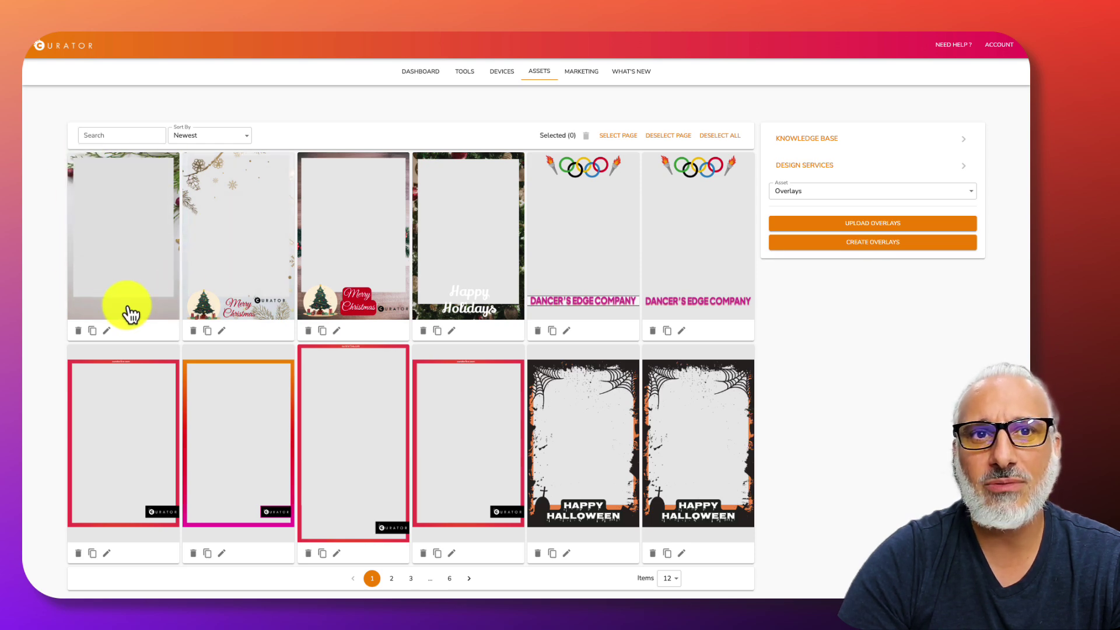
Reopen the first overlay in the list for editing in the Image Editor.
click(109, 330)
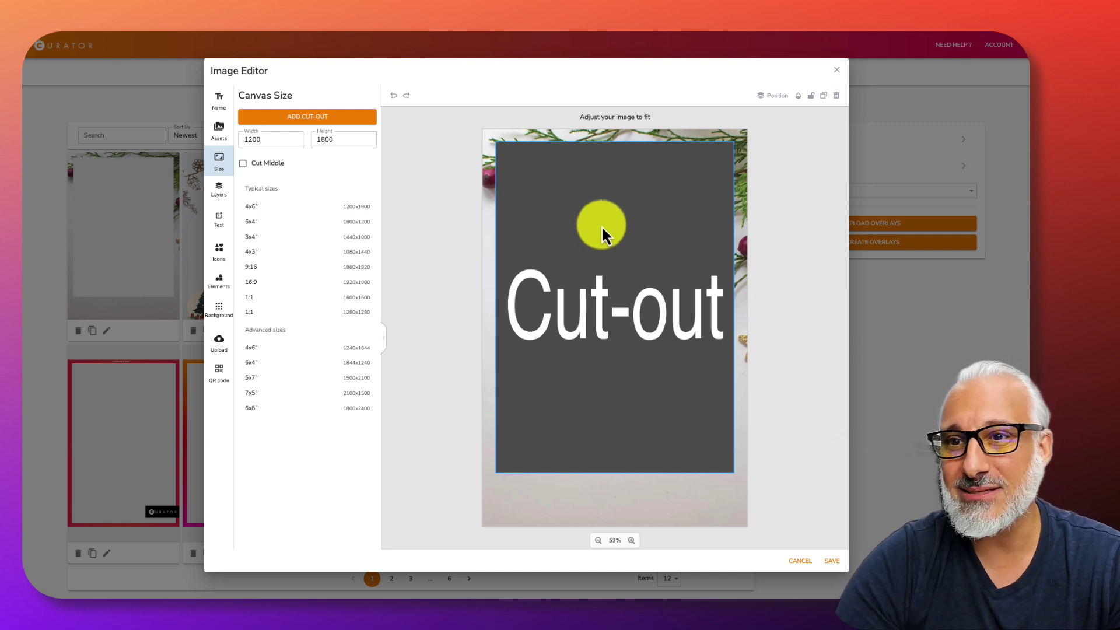
Replace the background with the Unsplash 'holidays' wooden-table photo edged with a garland.
click(594, 252)
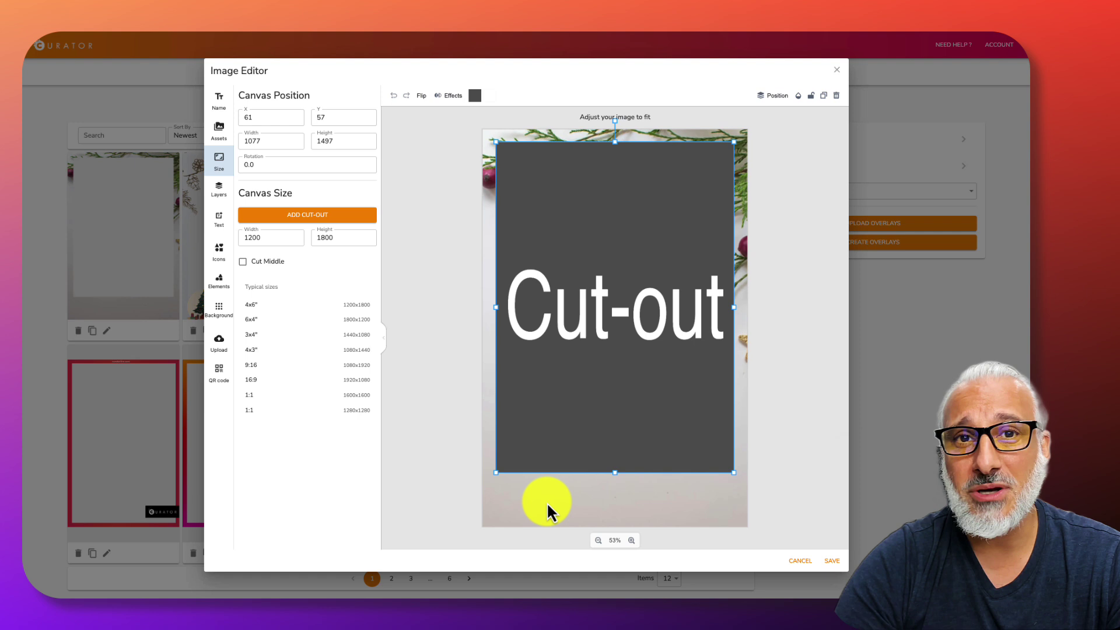
click(229, 317)
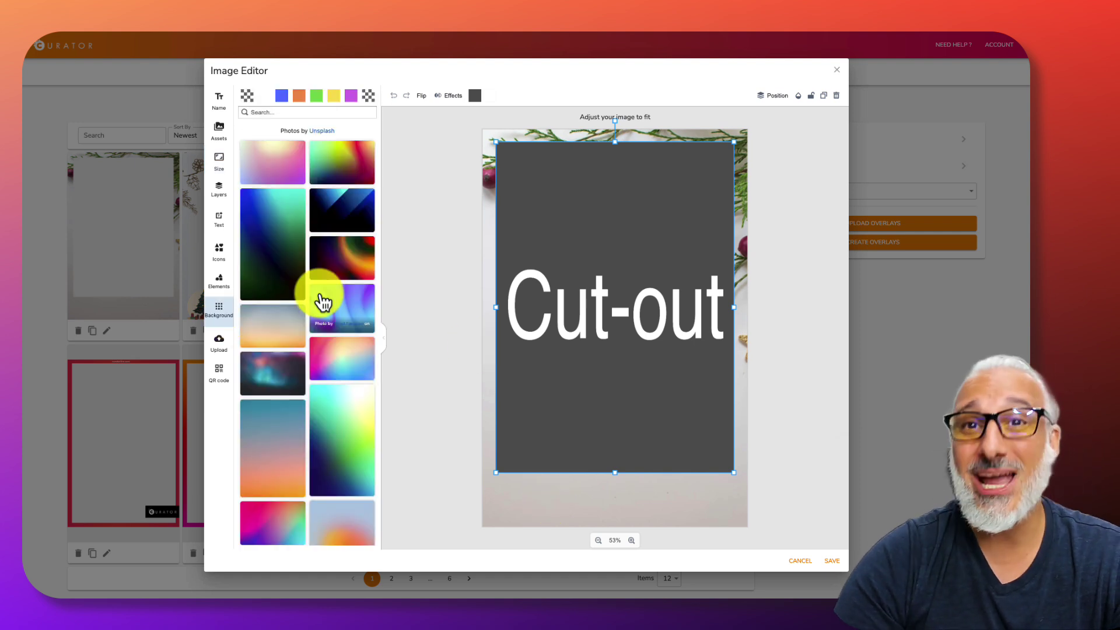
click(272, 111)
text(holidays)
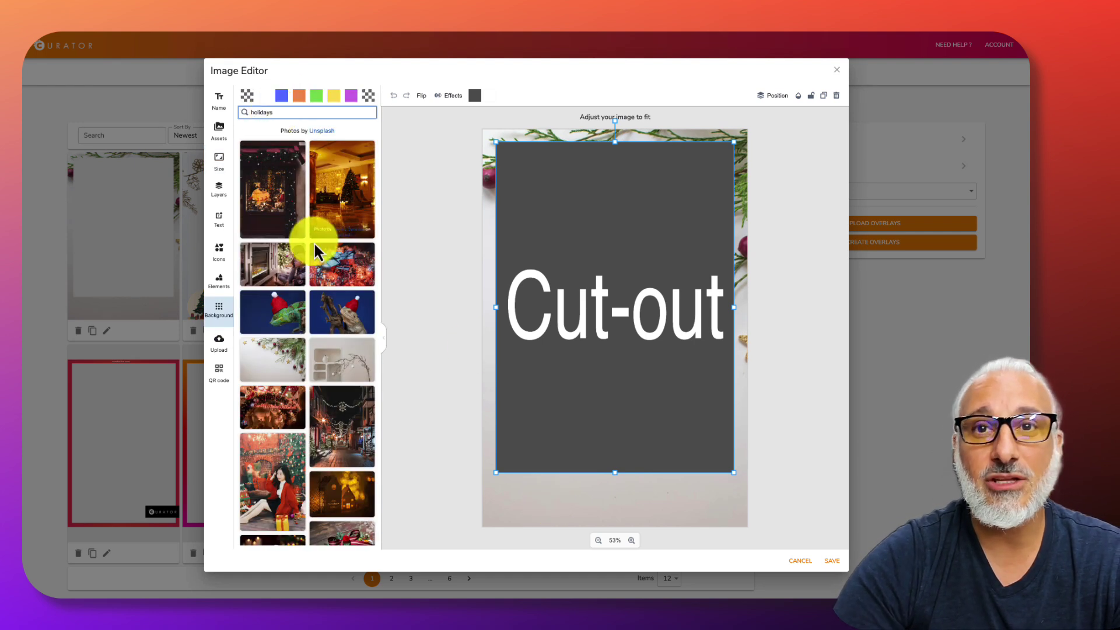
scroll(322, 334, down, 10)
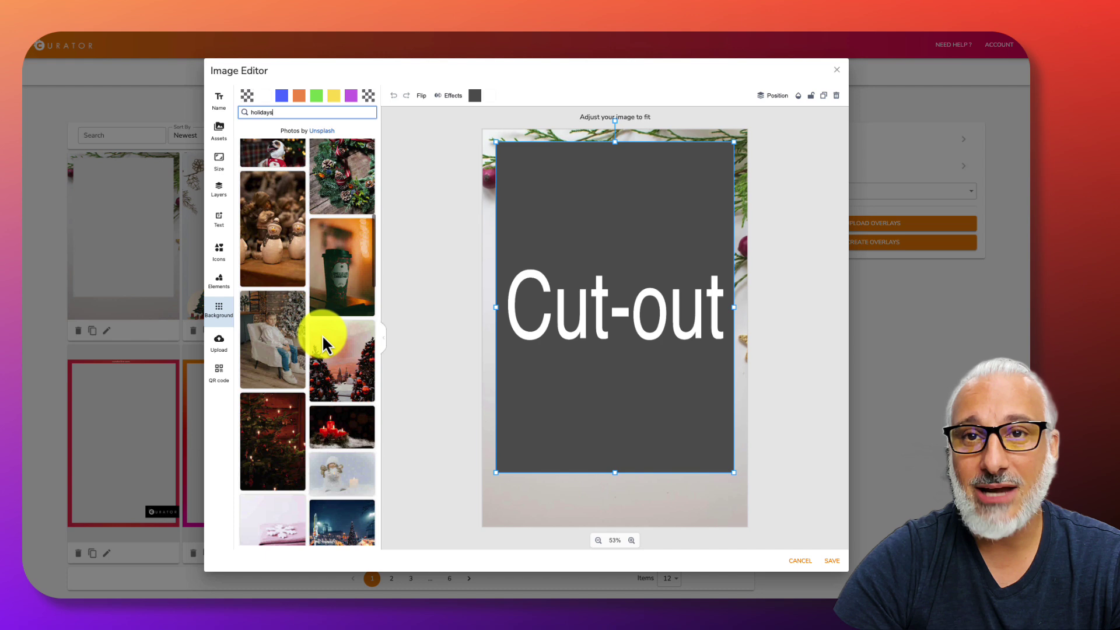
scroll(371, 297, up, 6)
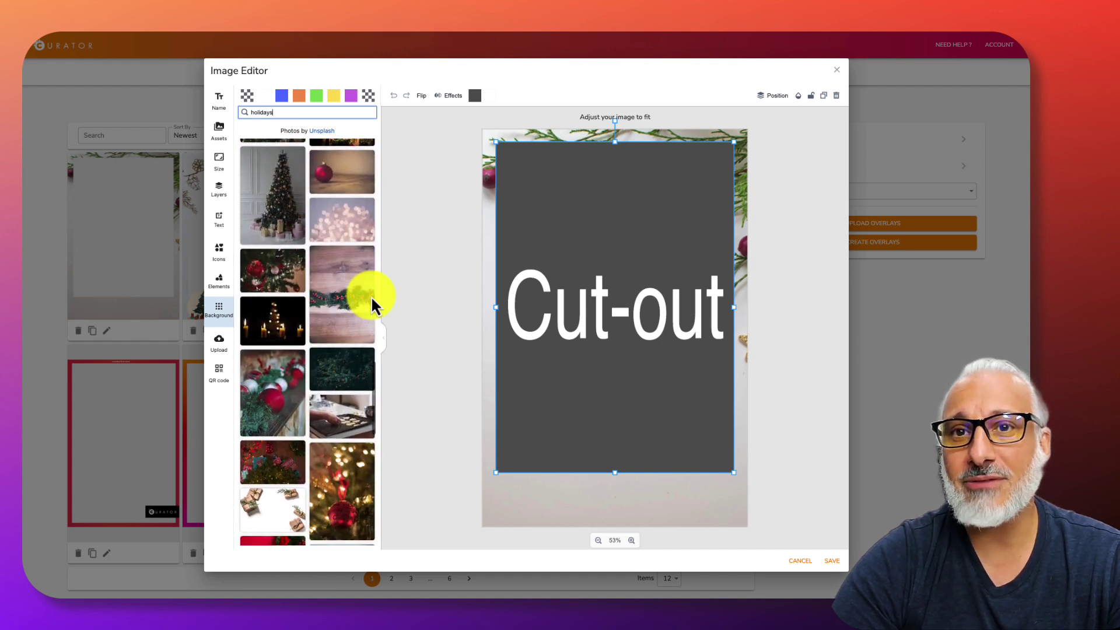
scroll(372, 215, down, 5)
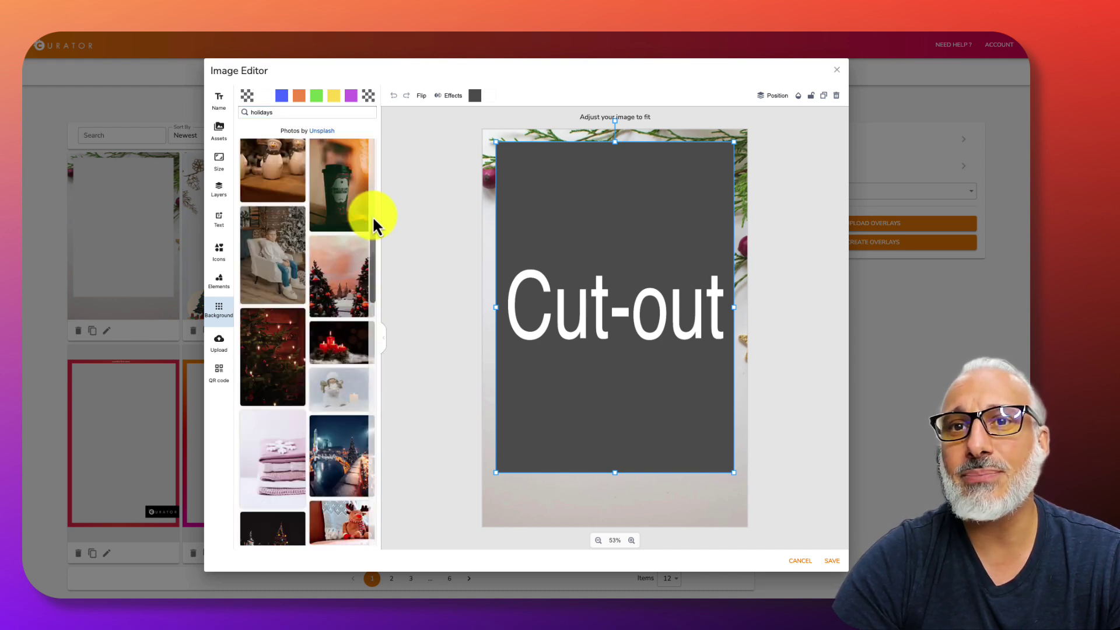
scroll(330, 300, up, 10)
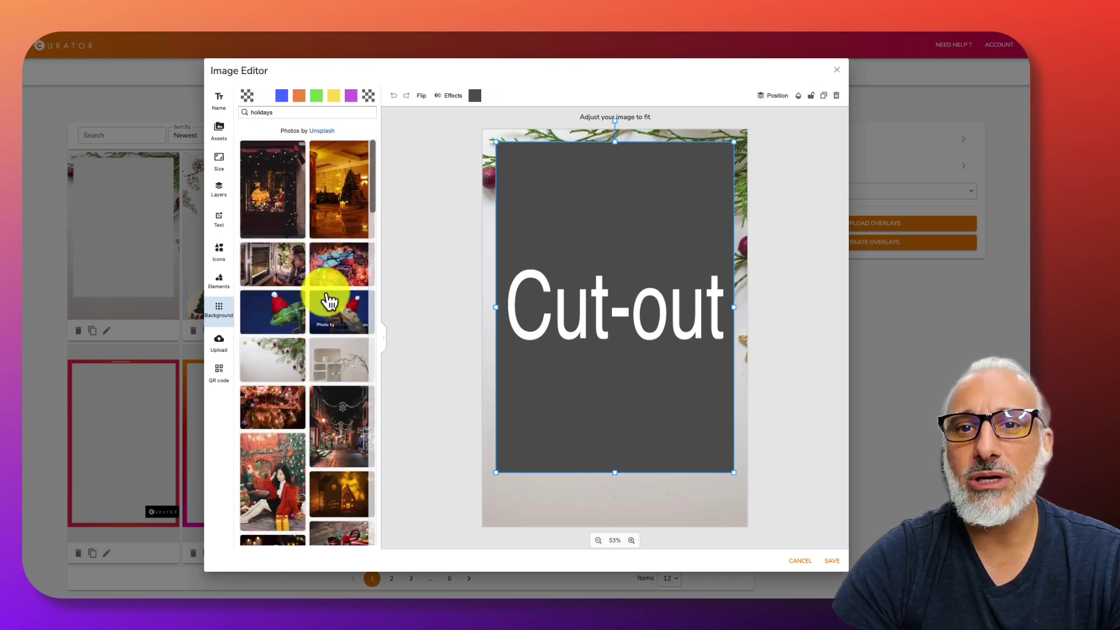
scroll(330, 301, down, 10)
scroll(325, 293, down, 10)
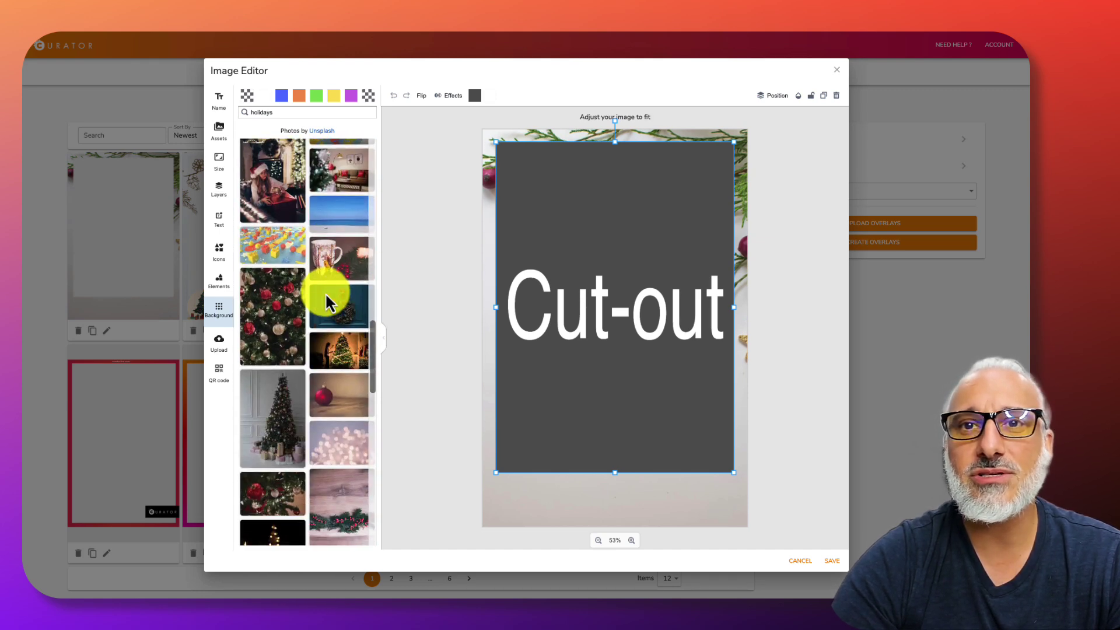
click(351, 250)
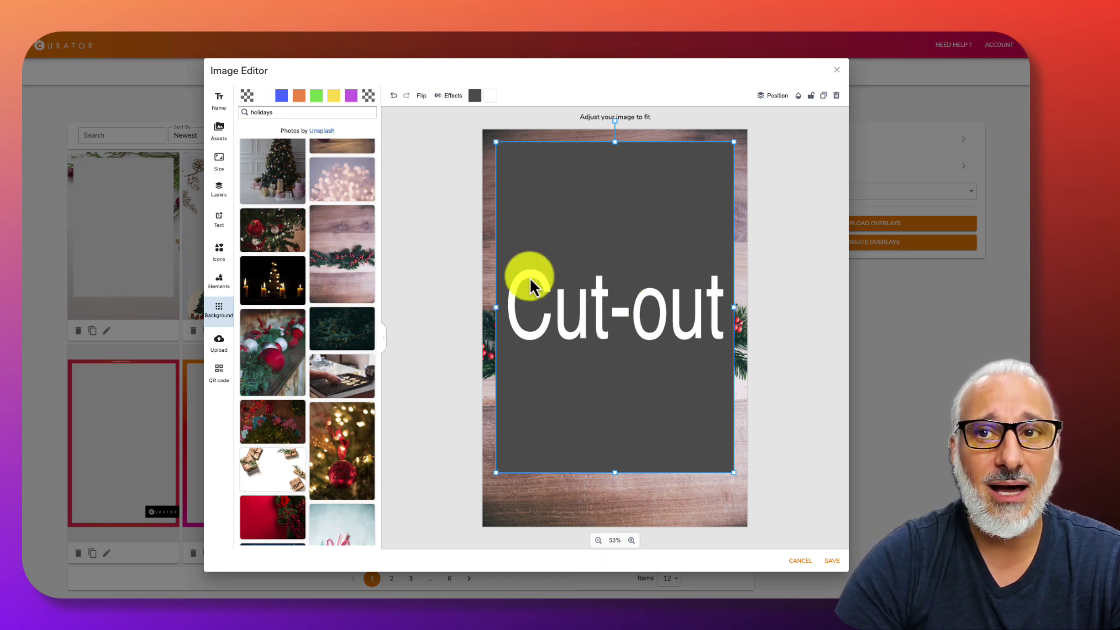
Add the red script Merry Christmas text template and place it below the Cut-out.
click(225, 230)
scroll(320, 342, down, 6)
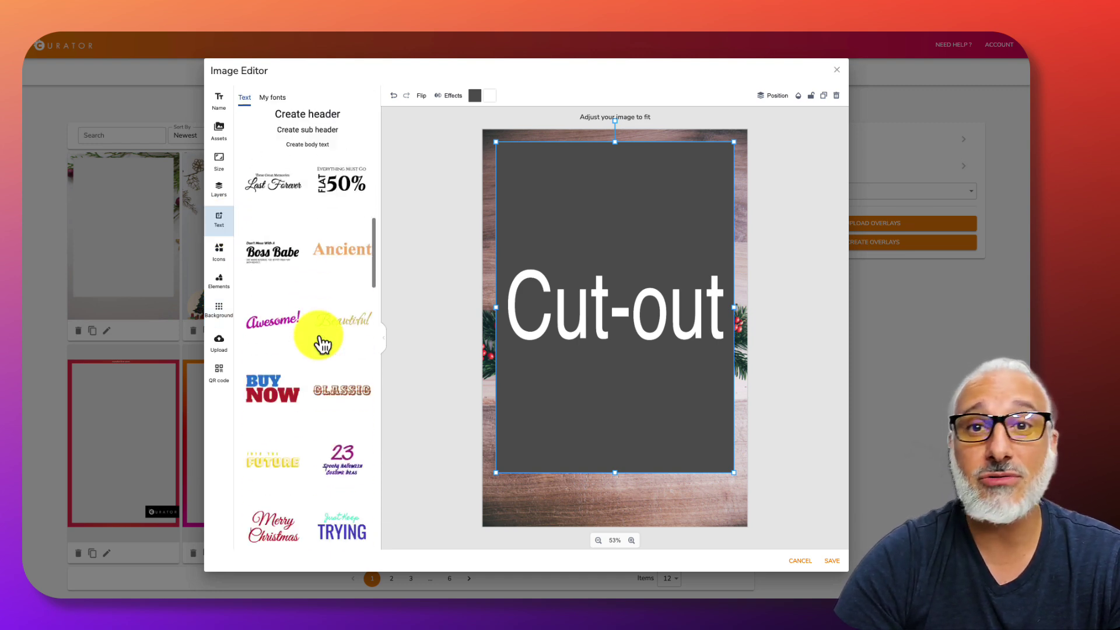
scroll(321, 343, down, 2)
scroll(321, 343, down, 2)
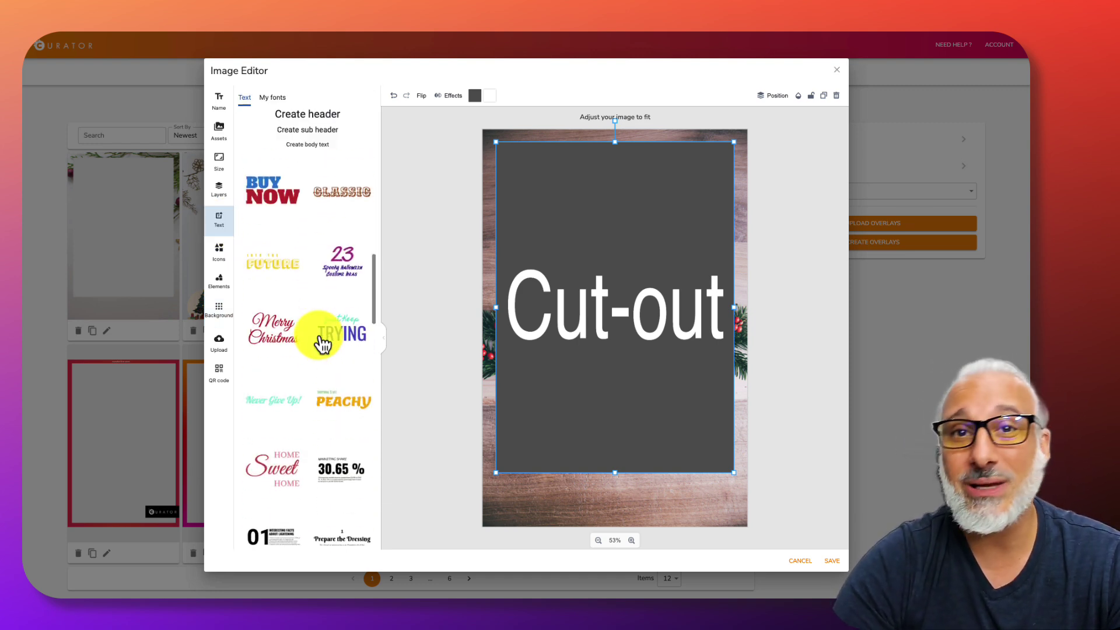
click(276, 338)
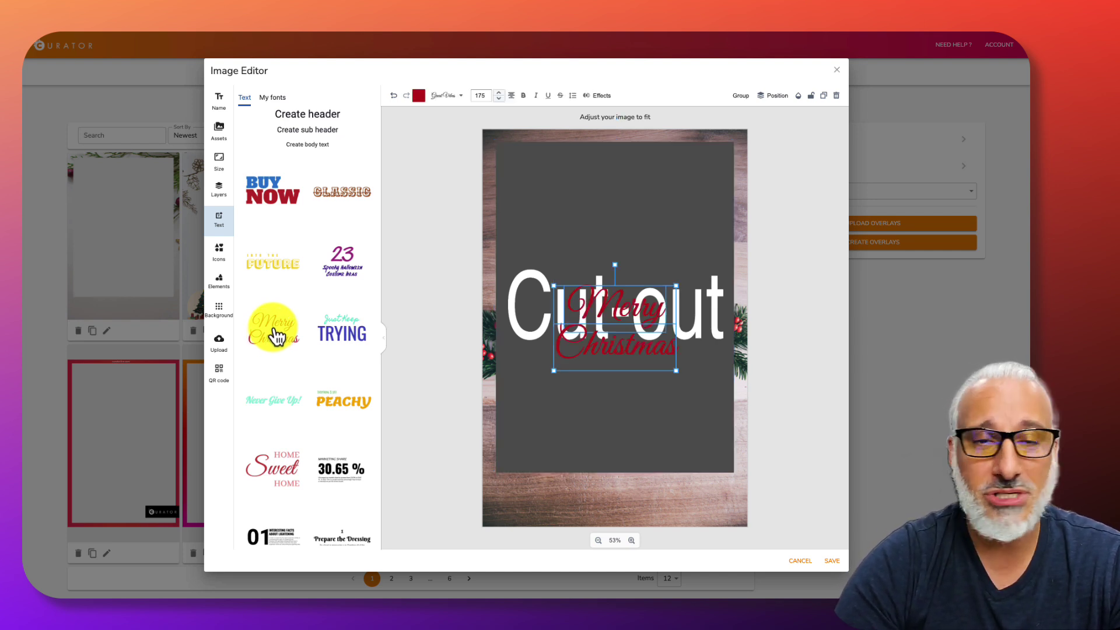
drag(648, 315, 645, 470)
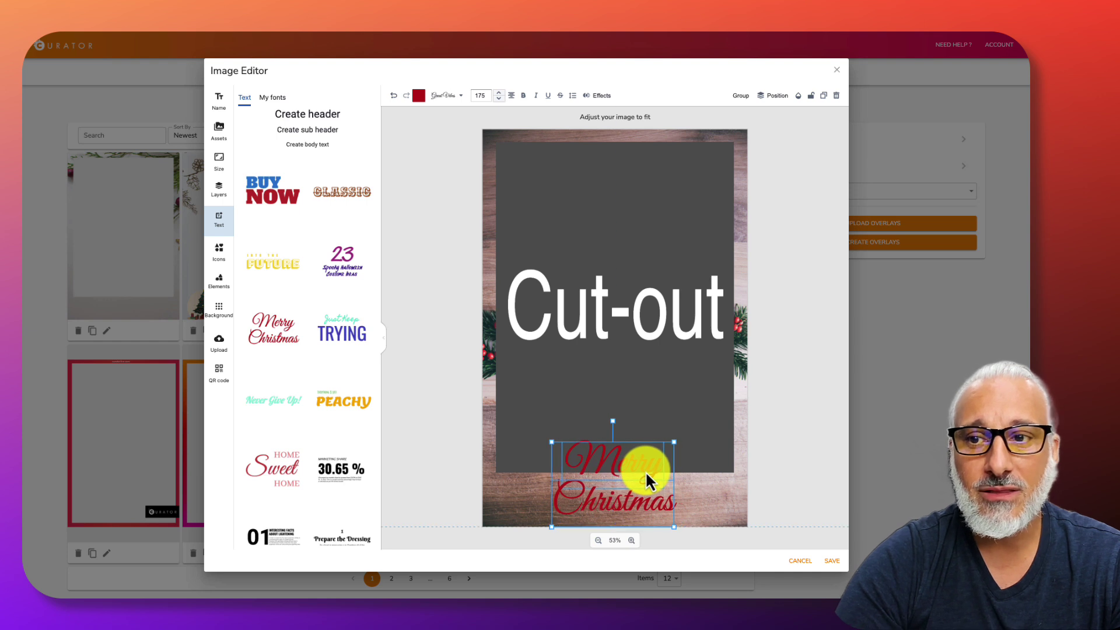
Make the Merry Christmas text white.
click(418, 95)
drag(397, 146, 360, 128)
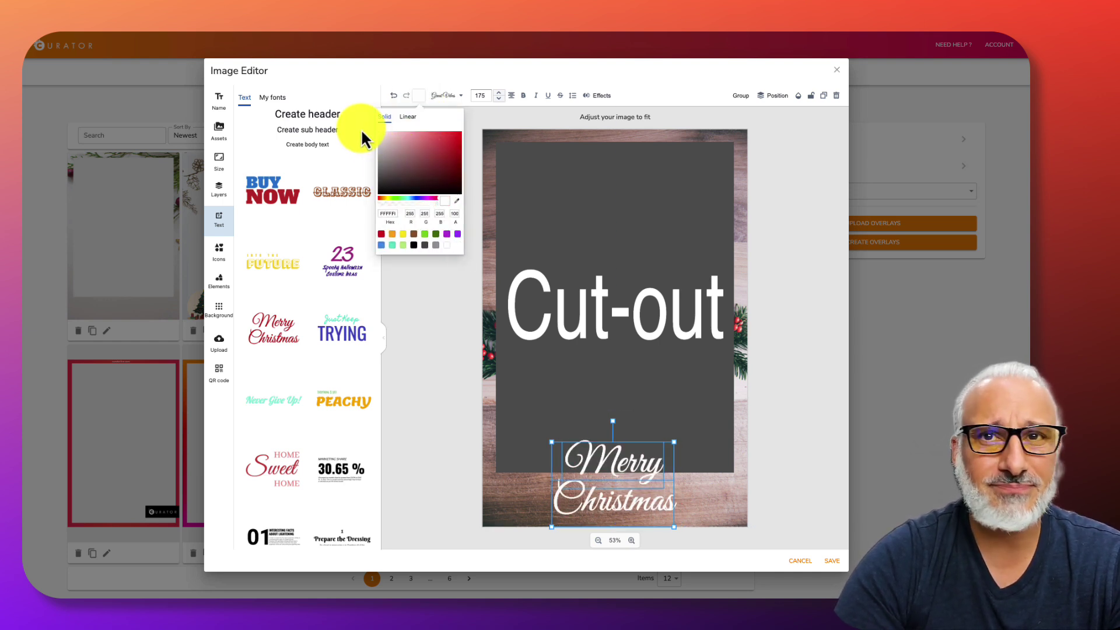
click(574, 462)
Give the text a red drop shadow with blur 29, offset X 5 and opacity 74.
click(595, 96)
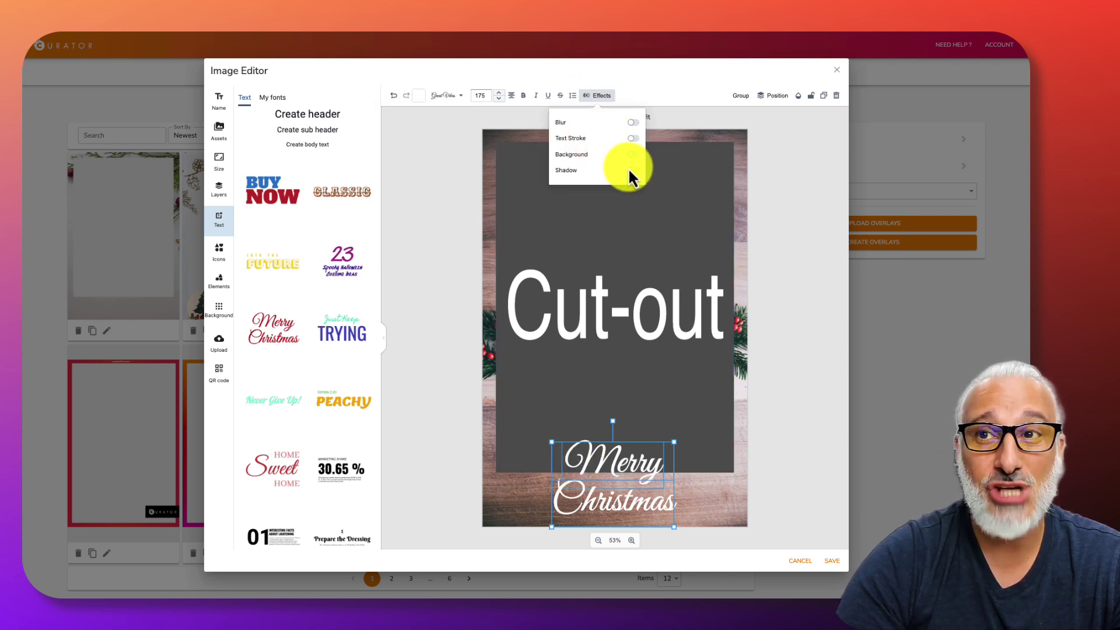
click(632, 171)
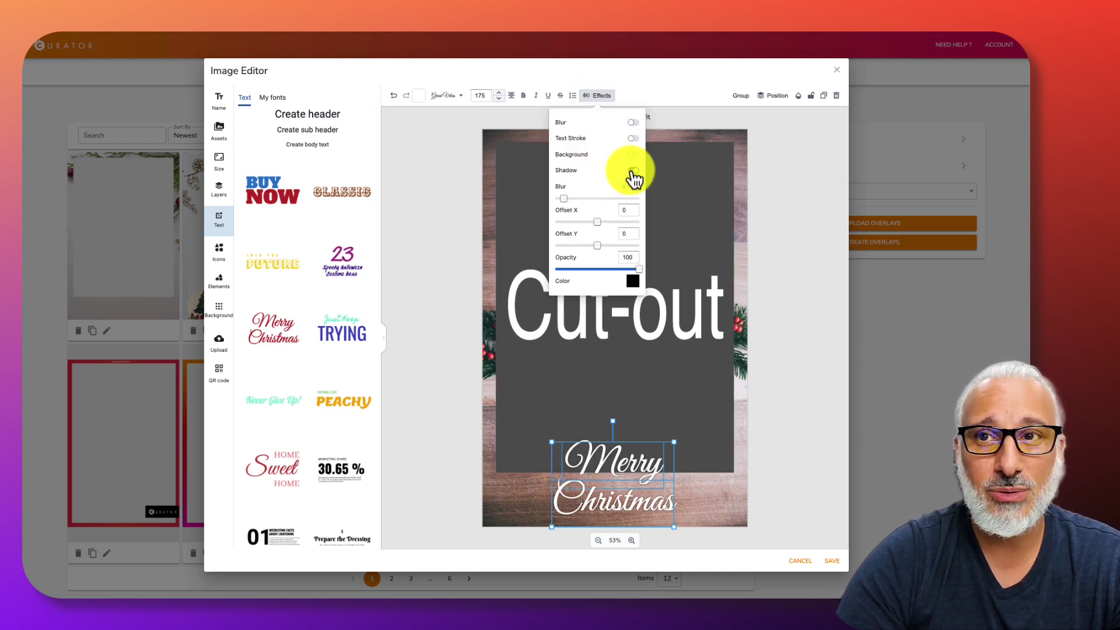
click(634, 283)
drag(601, 239, 622, 218)
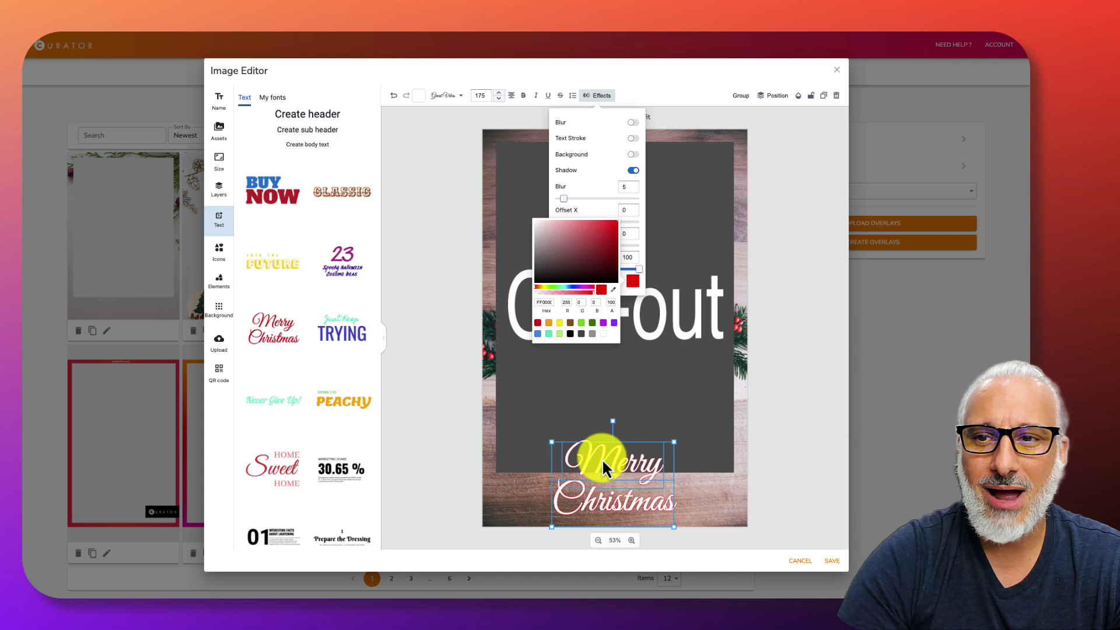
click(579, 175)
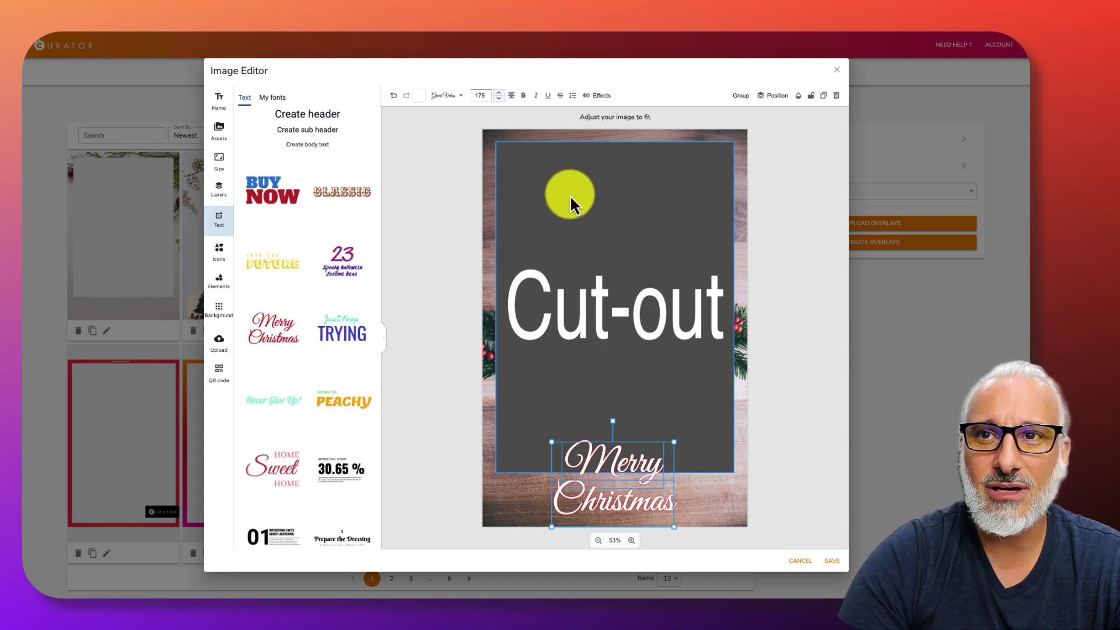
click(592, 95)
drag(571, 199, 607, 225)
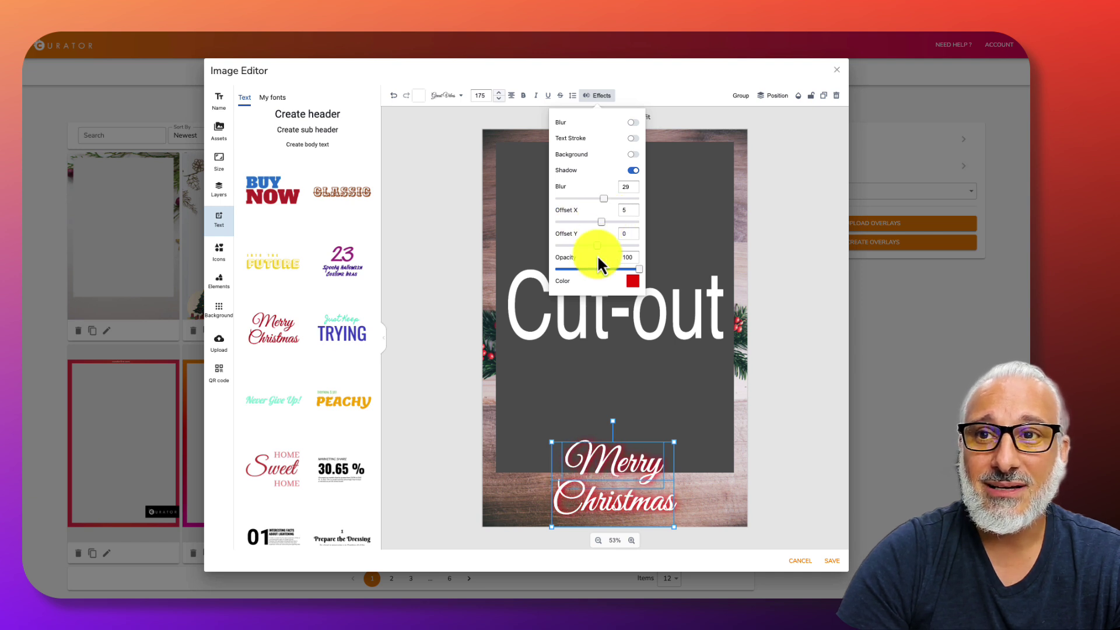
drag(639, 269, 623, 275)
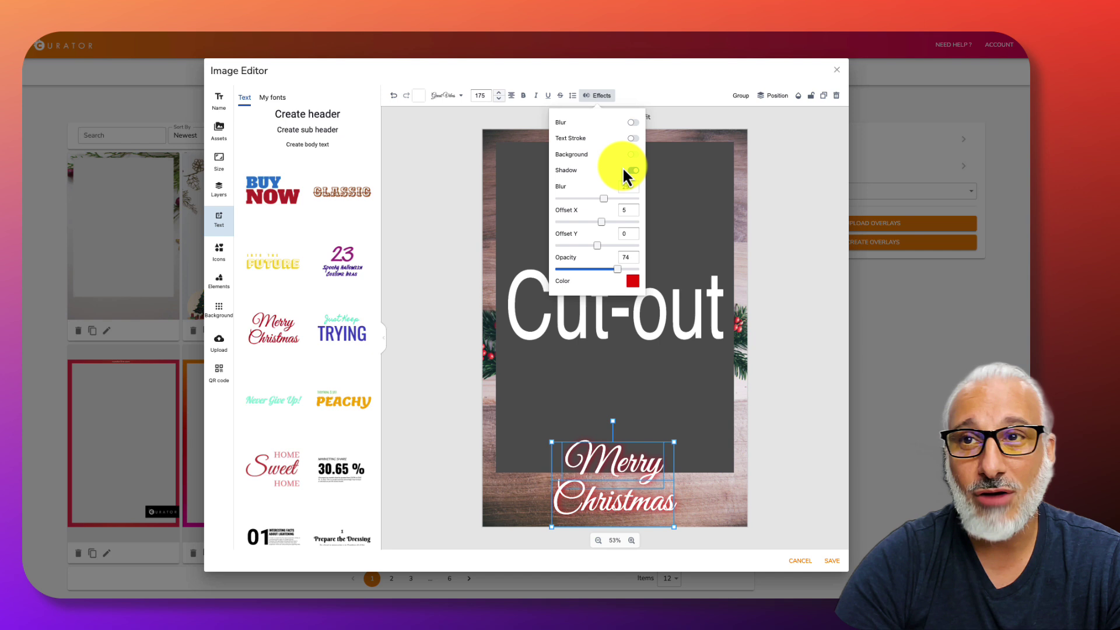
Try background, outline and blur effects on the text, leaving all three off.
click(633, 154)
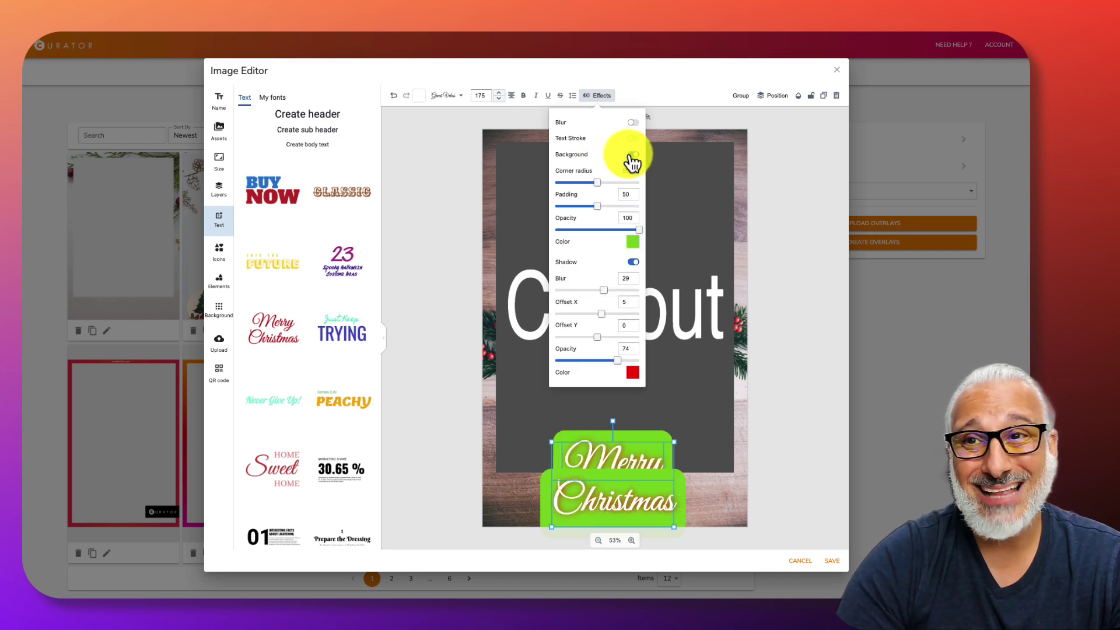
click(633, 155)
click(633, 139)
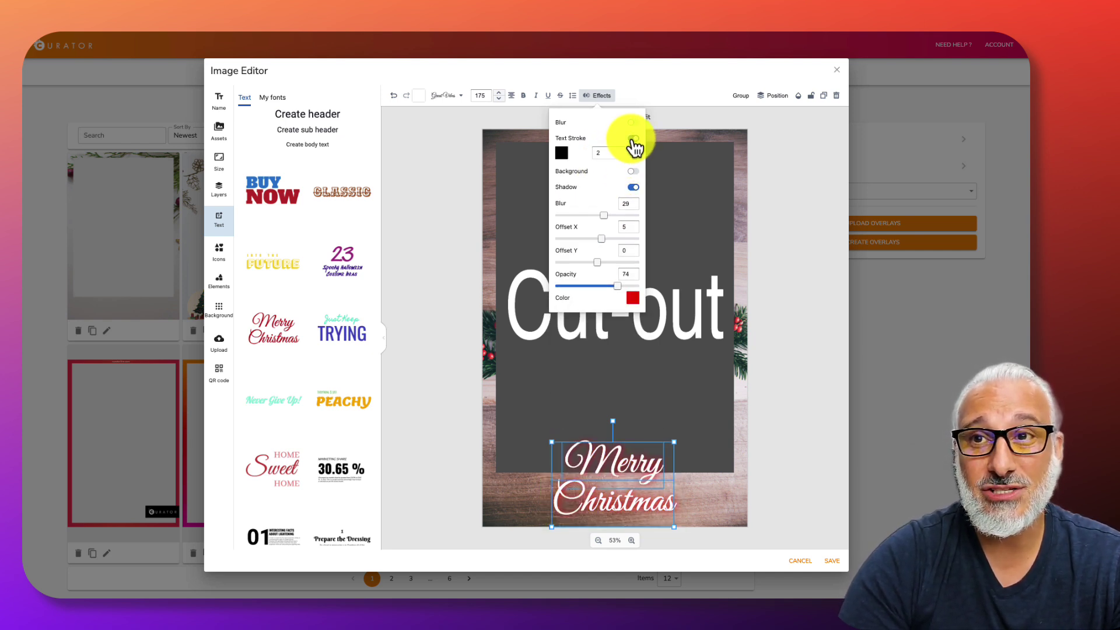
click(633, 138)
click(633, 123)
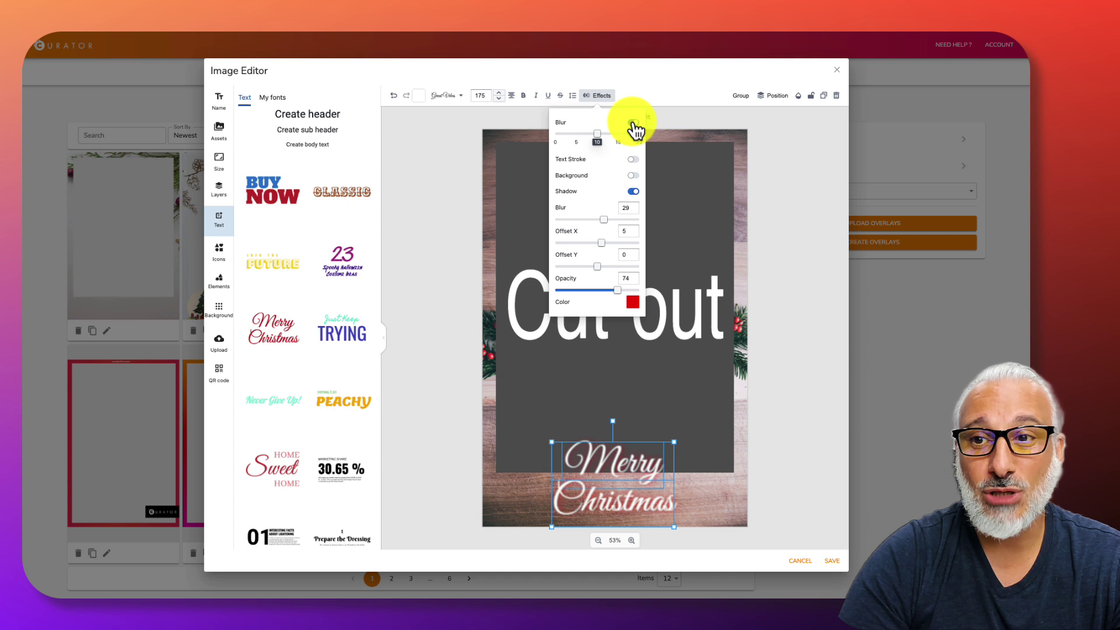
click(633, 122)
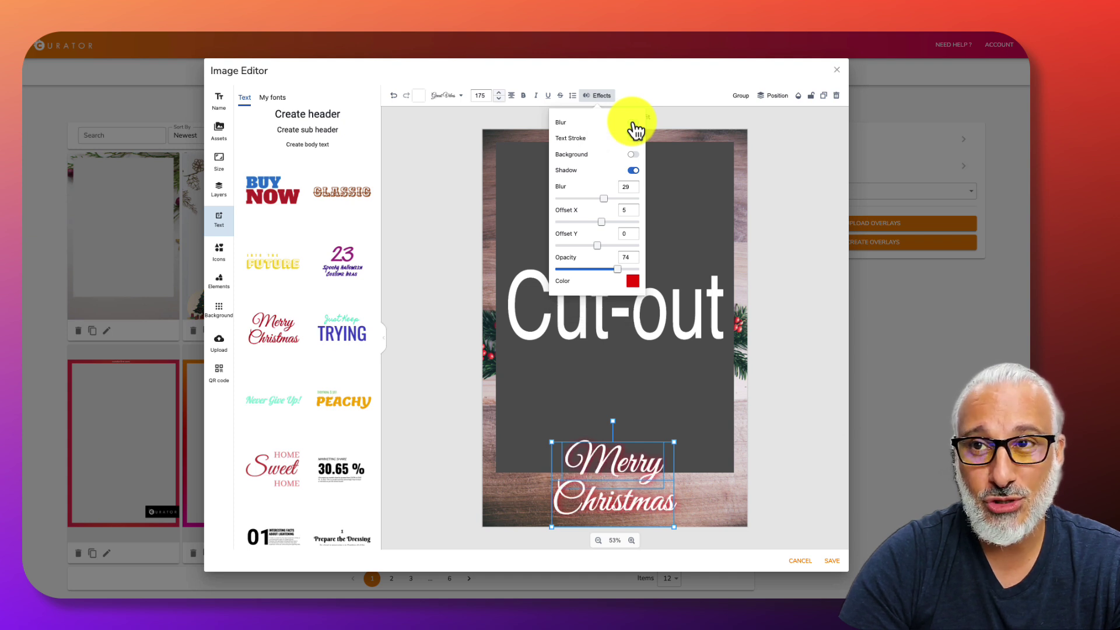
click(678, 95)
Resize the Merry Christmas text to size 155 and centre it near the bottom.
drag(639, 470, 661, 464)
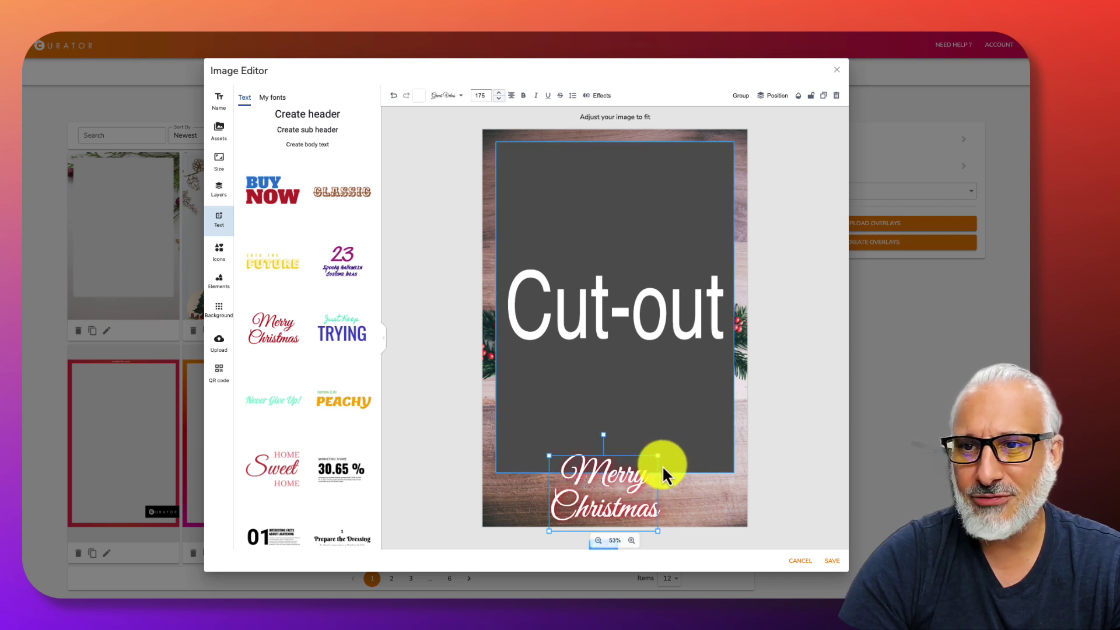
drag(628, 509, 634, 504)
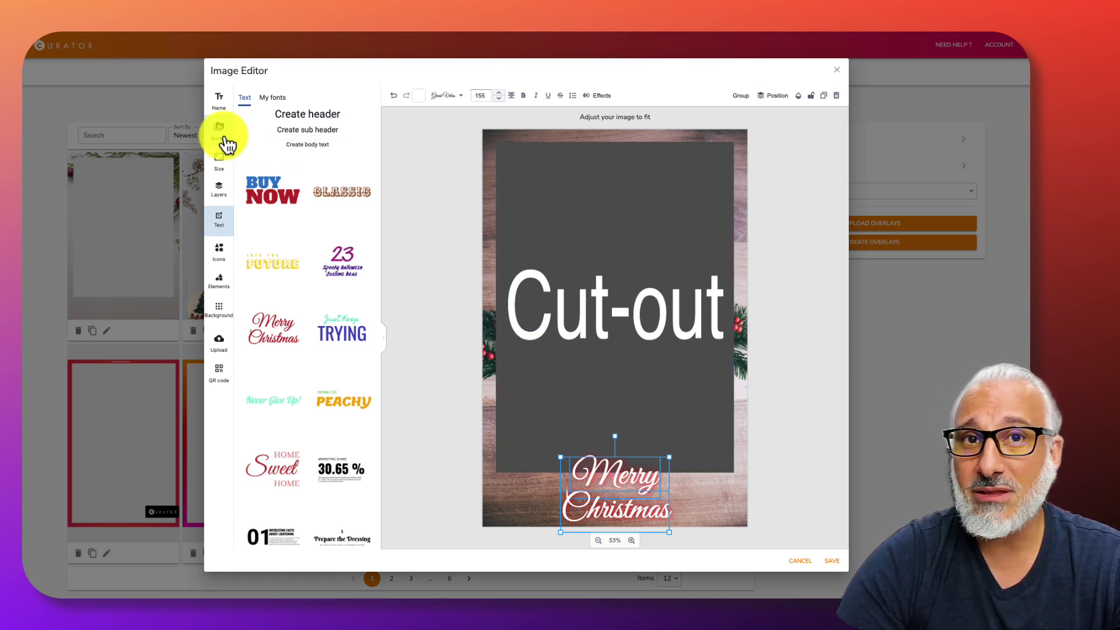
Add the previously uploaded Christmas tree image to the overlay.
click(217, 353)
click(305, 119)
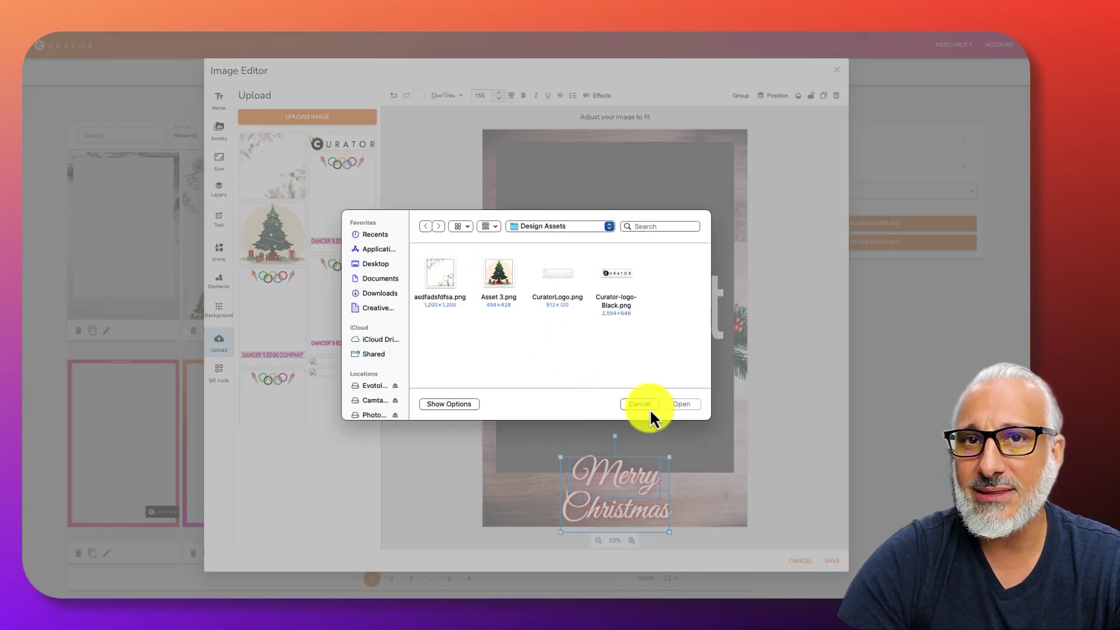
click(647, 405)
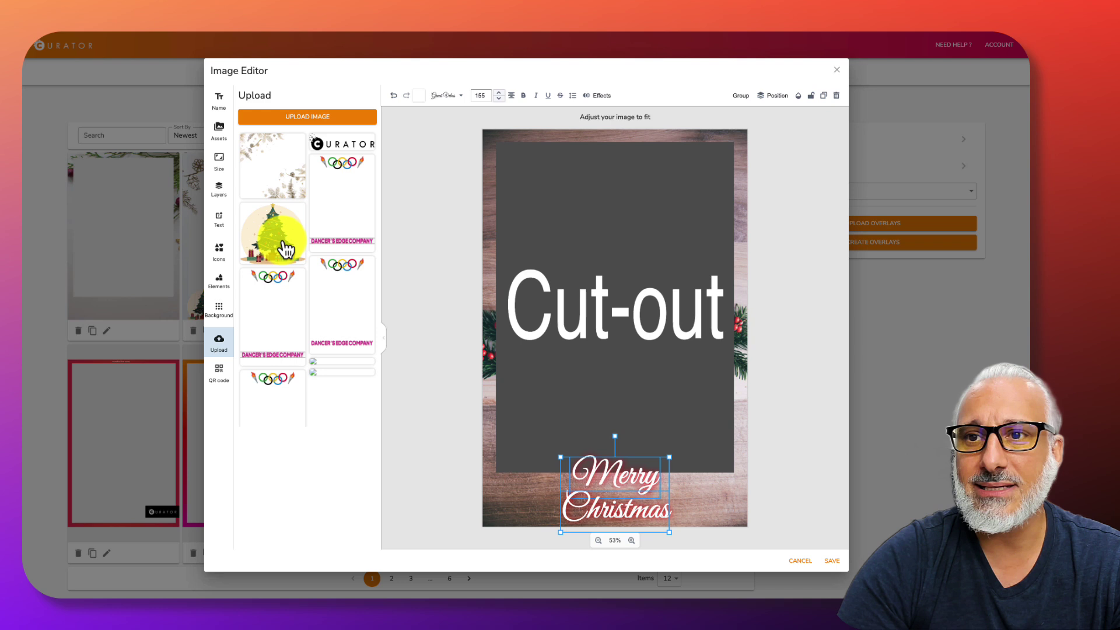
click(286, 244)
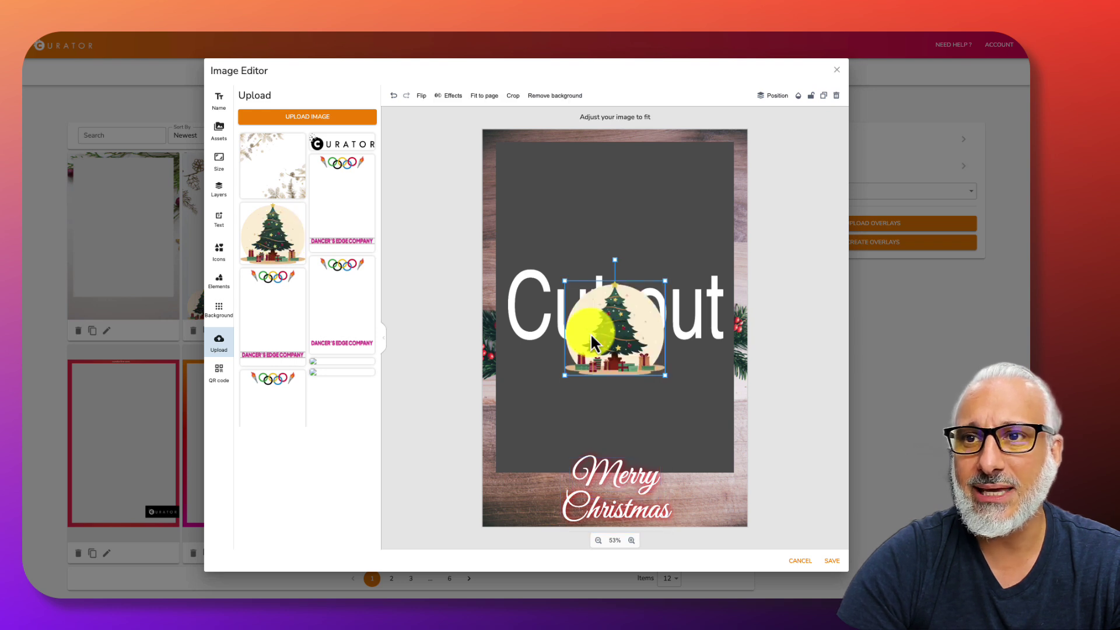
Resize the tree and place it bottom-left, overlapping the start of Merry Christmas.
drag(664, 280, 531, 486)
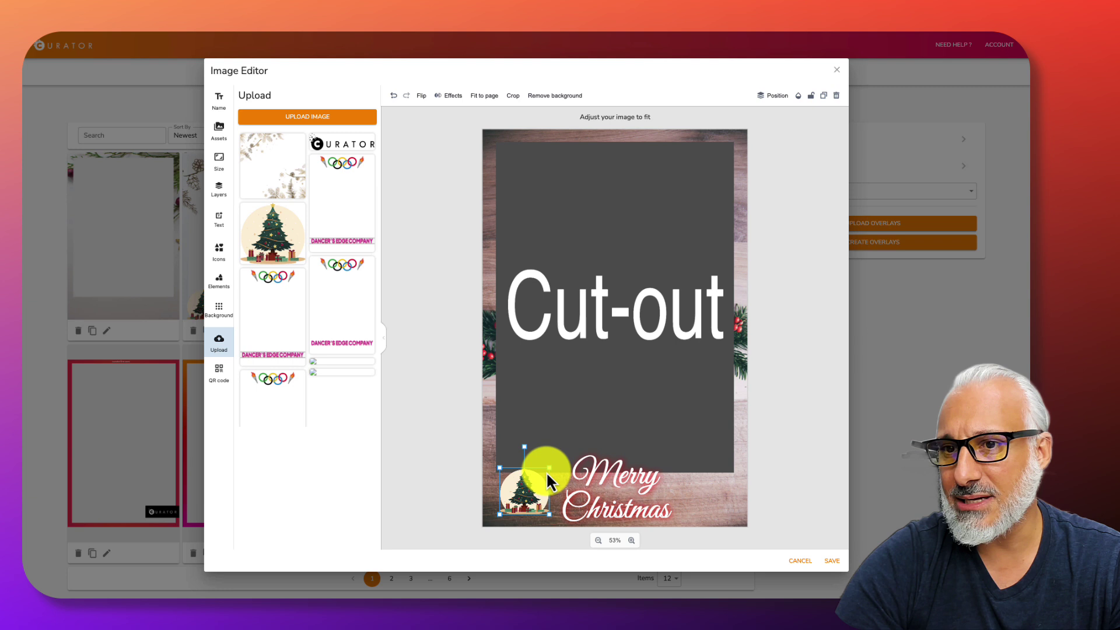
click(551, 461)
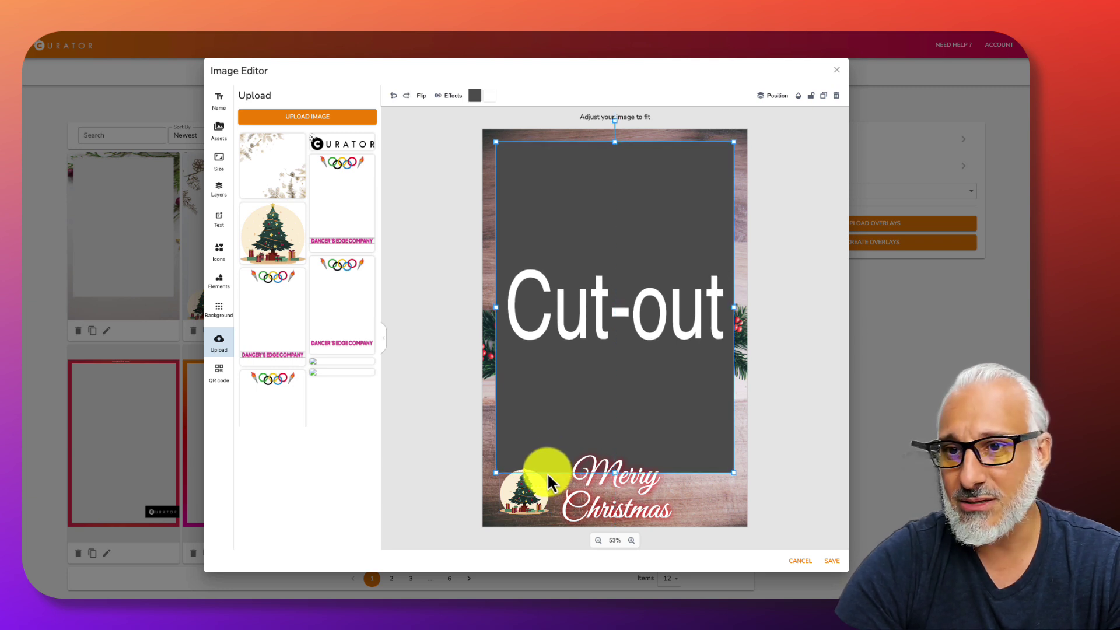
click(533, 492)
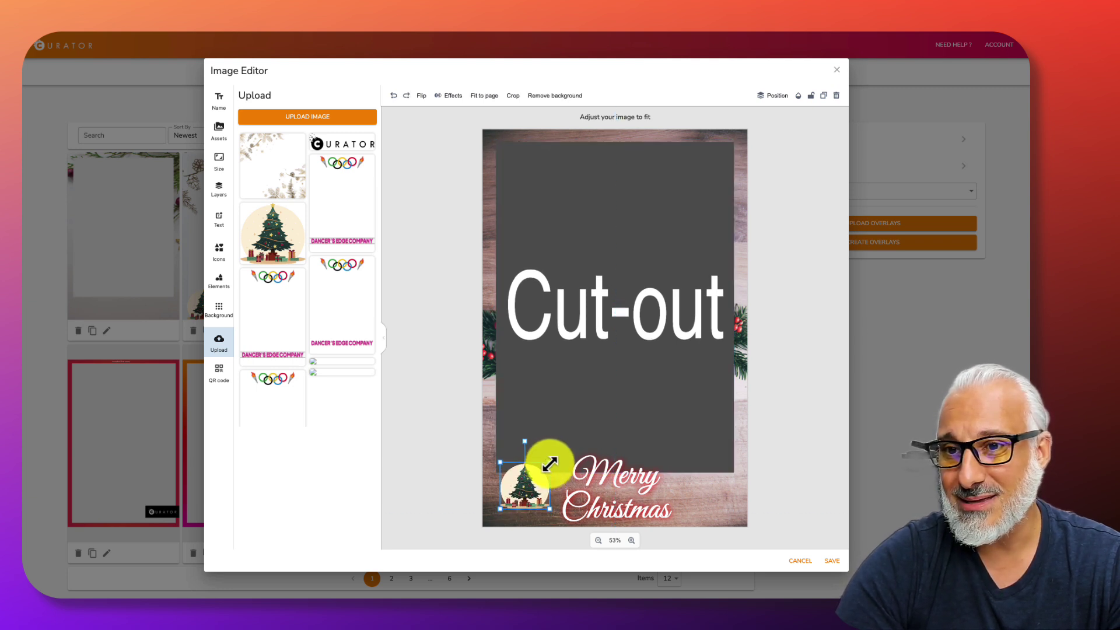
drag(549, 464, 518, 495)
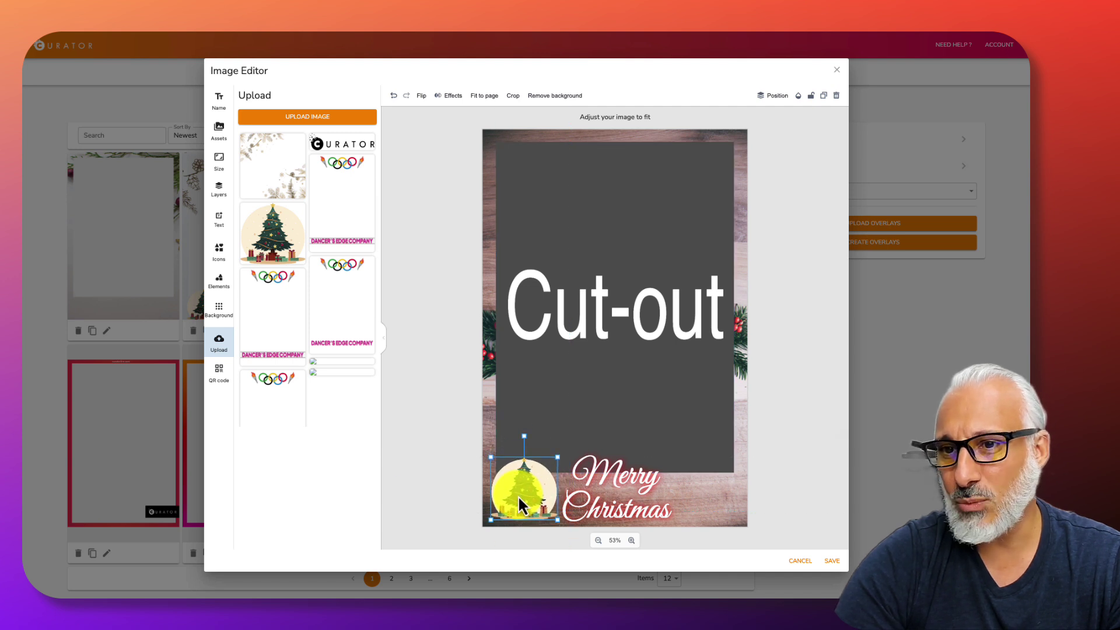
drag(553, 462, 556, 456)
drag(535, 484, 558, 513)
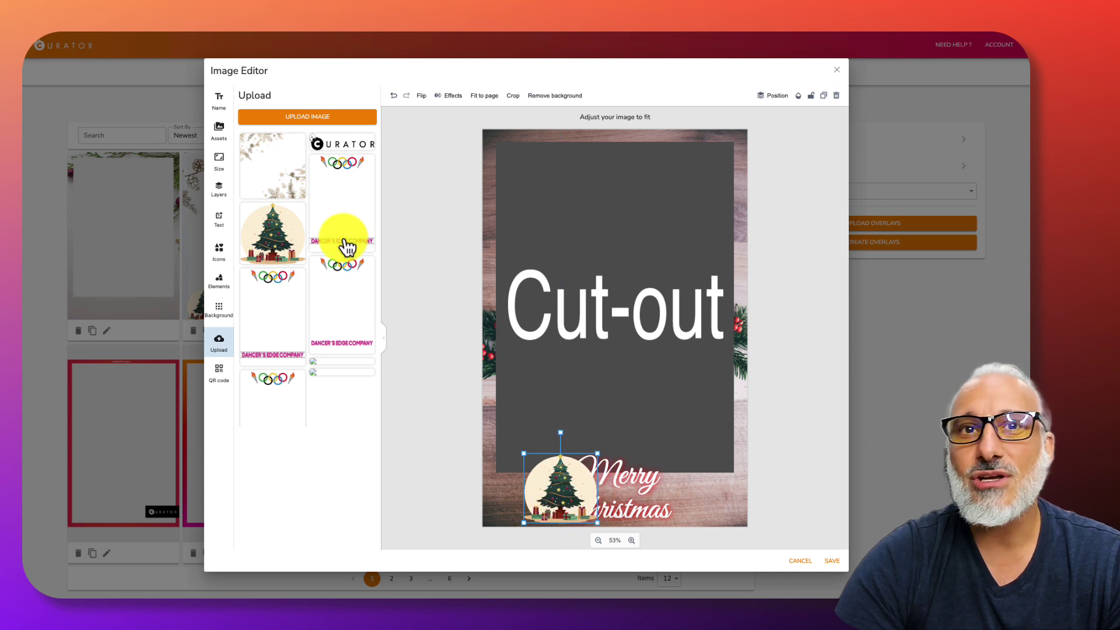
Reorder layers so the tree image sits below both Merry Christmas text layers.
click(219, 189)
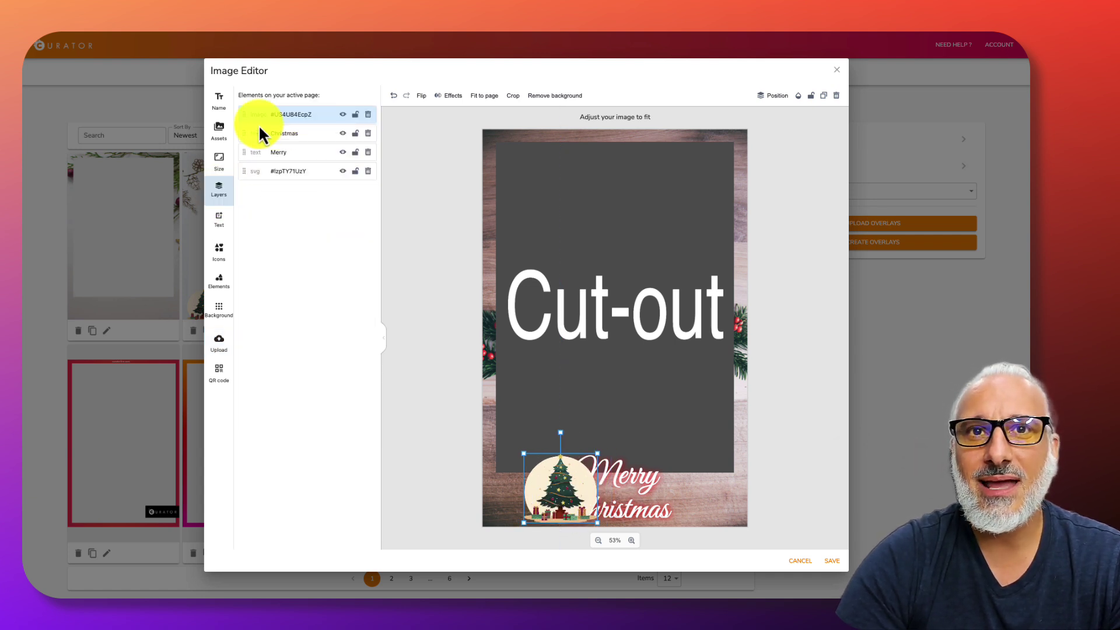
click(245, 157)
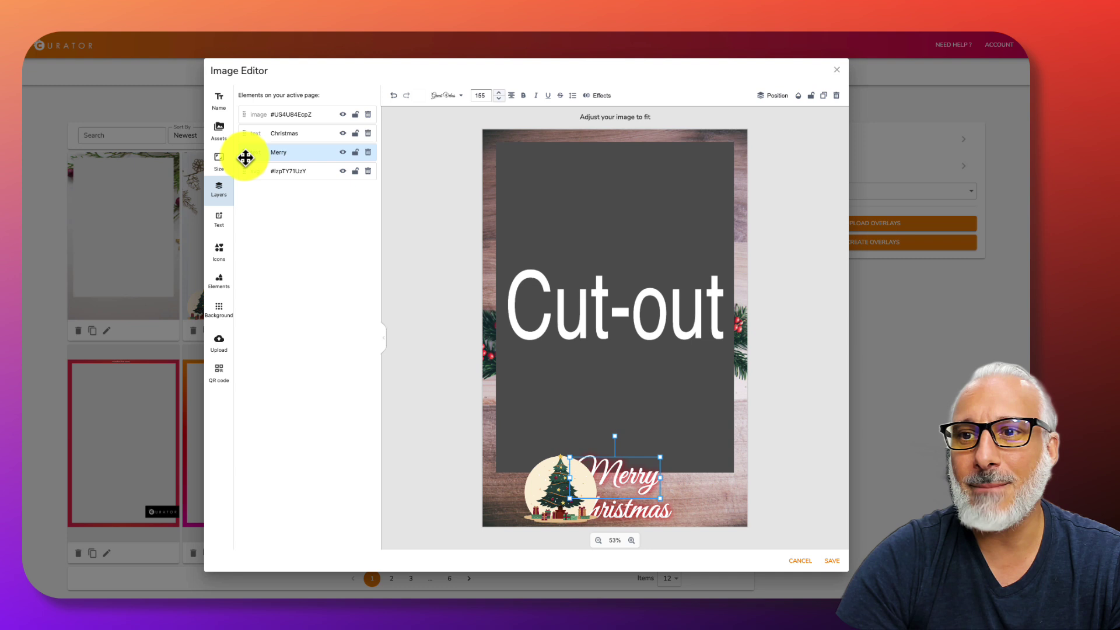
click(243, 133)
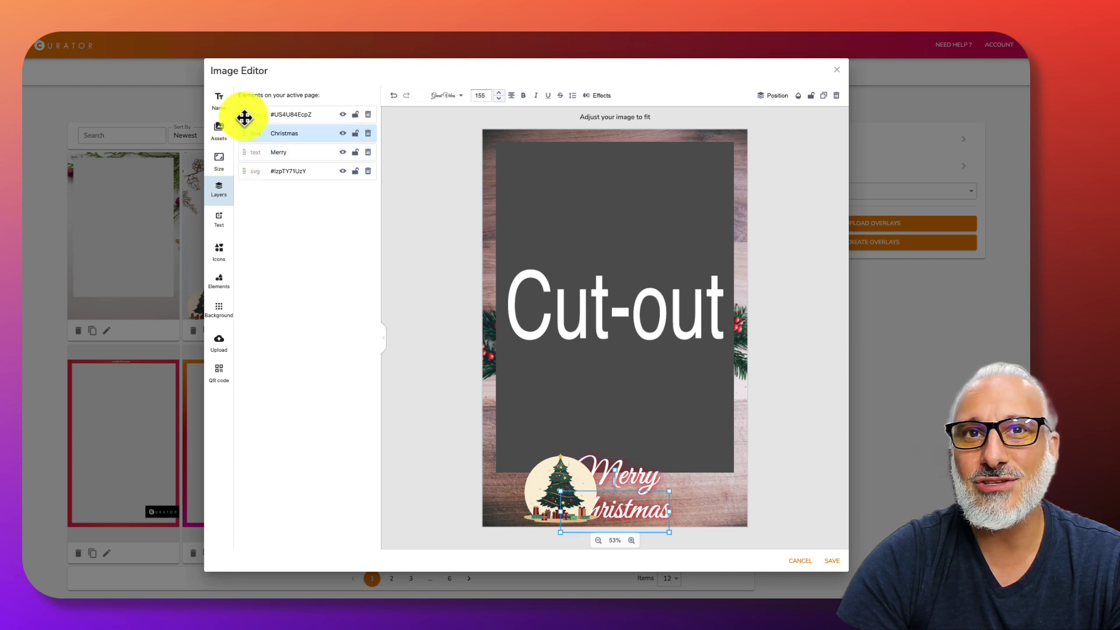
click(244, 115)
mouse_move(244, 114)
mouse_down()
mouse_move(245, 170)
mouse_move(245, 155)
mouse_up()
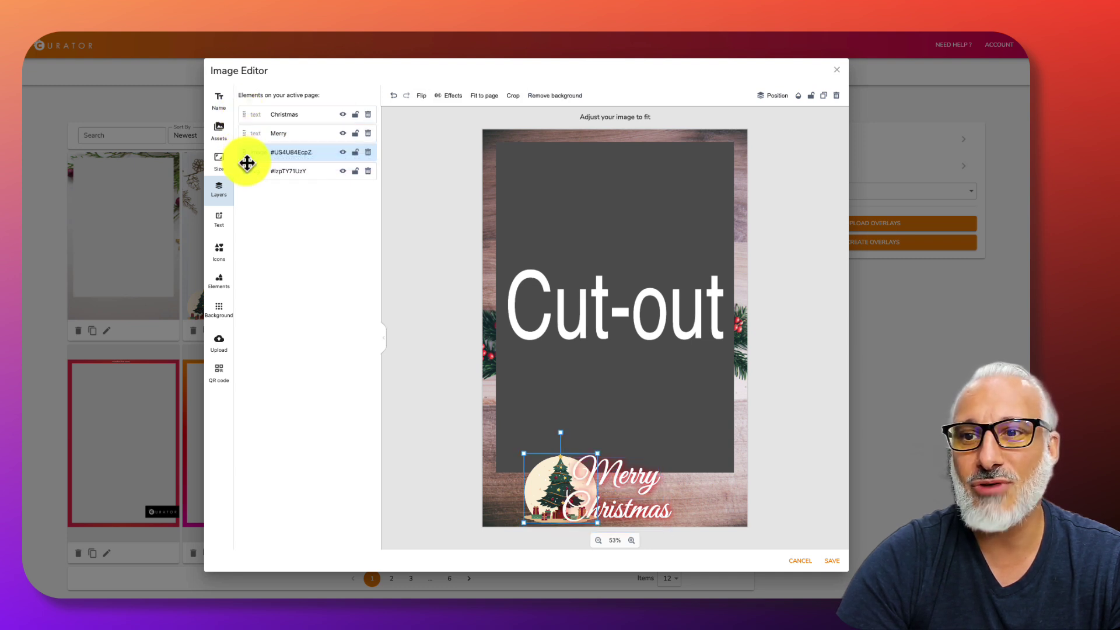
Move the tree image left into the bottom-left corner.
click(442, 342)
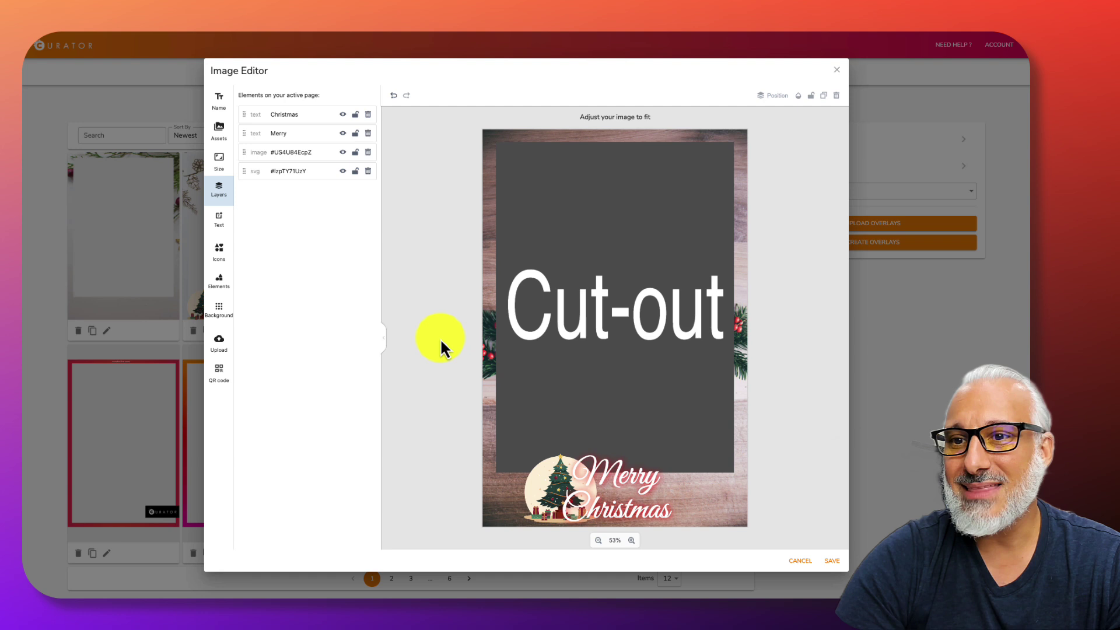
drag(551, 487, 526, 490)
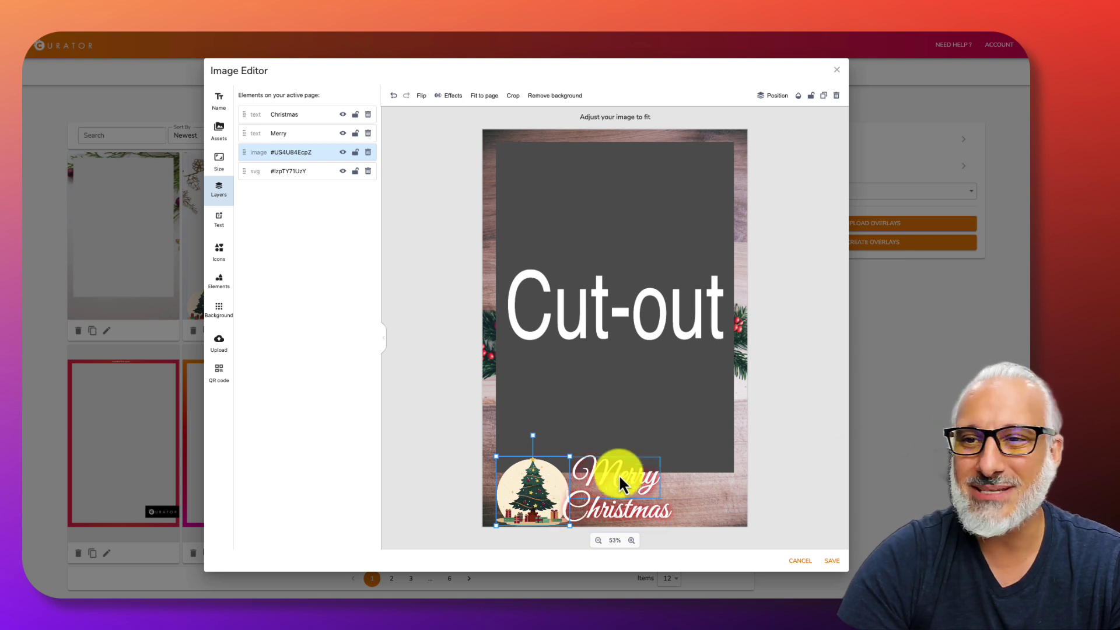
click(510, 363)
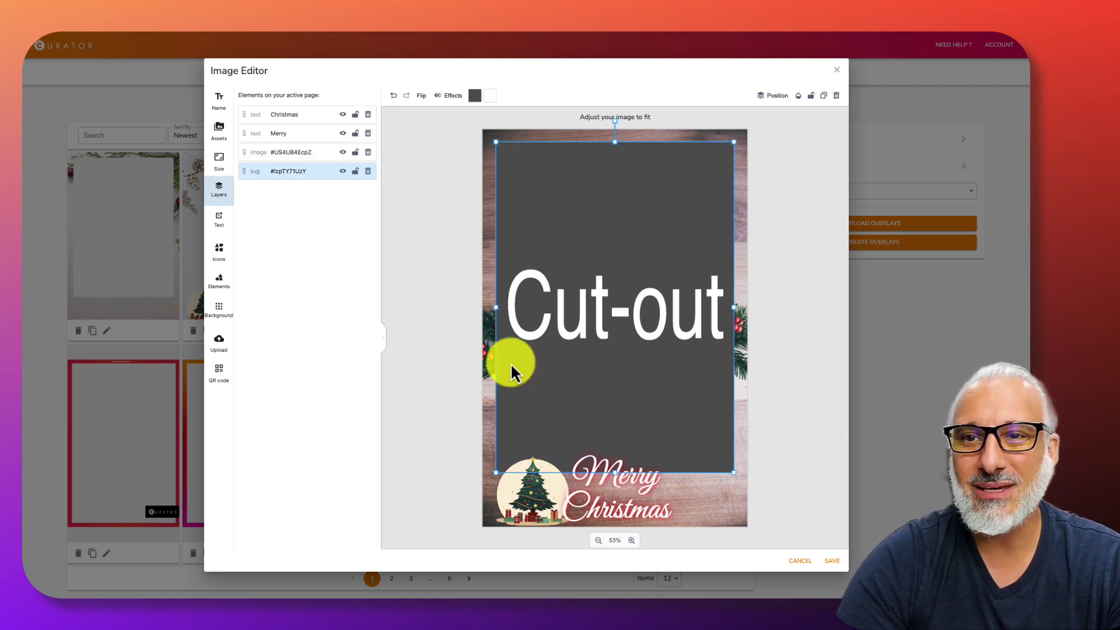
Add the Curator logo from uploaded images and fit it to the page.
click(219, 344)
click(344, 146)
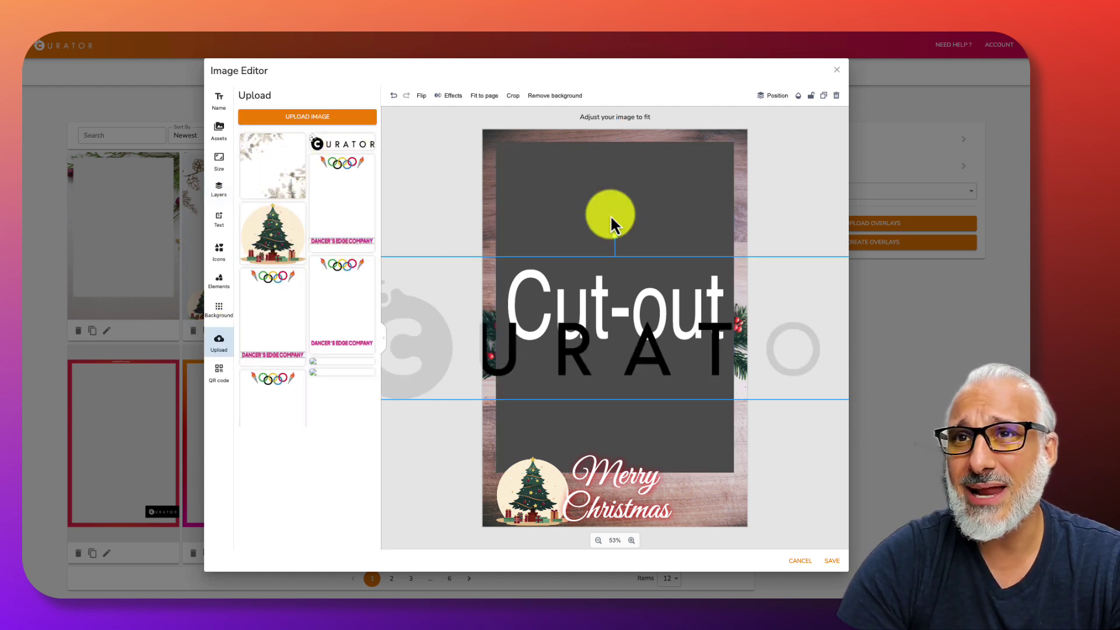
click(489, 96)
drag(555, 334, 610, 334)
drag(528, 350, 747, 349)
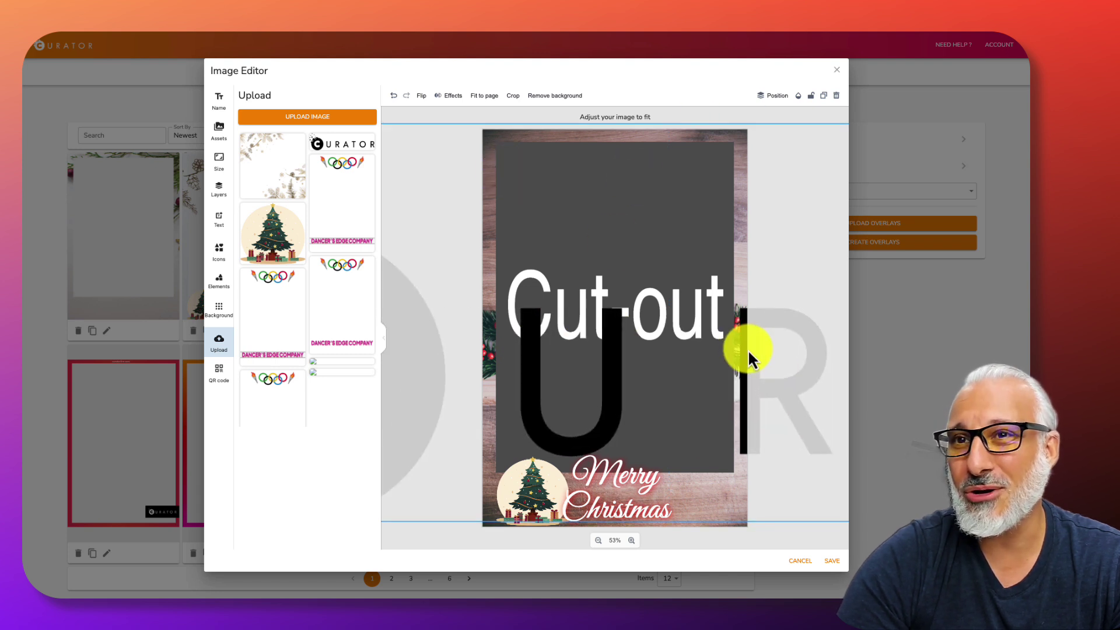
mouse_move(629, 366)
mouse_down()
mouse_move(695, 329)
mouse_move(748, 324)
mouse_up()
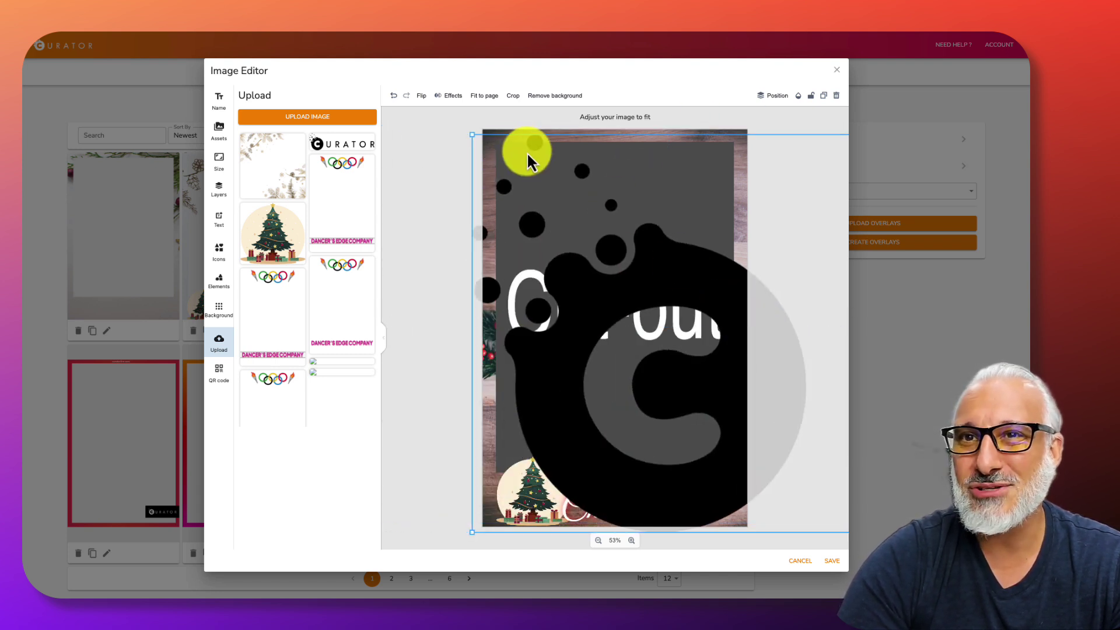
Shrink the Curator logo, place it beside Merry Christmas at bottom right, and save.
drag(471, 137, 512, 322)
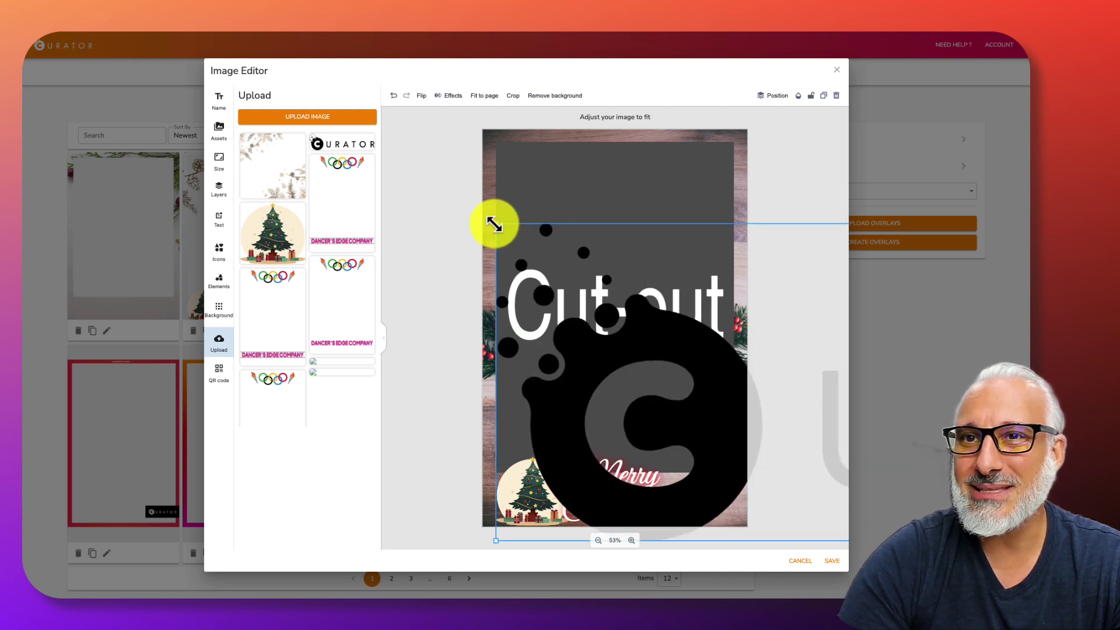
drag(494, 223, 491, 341)
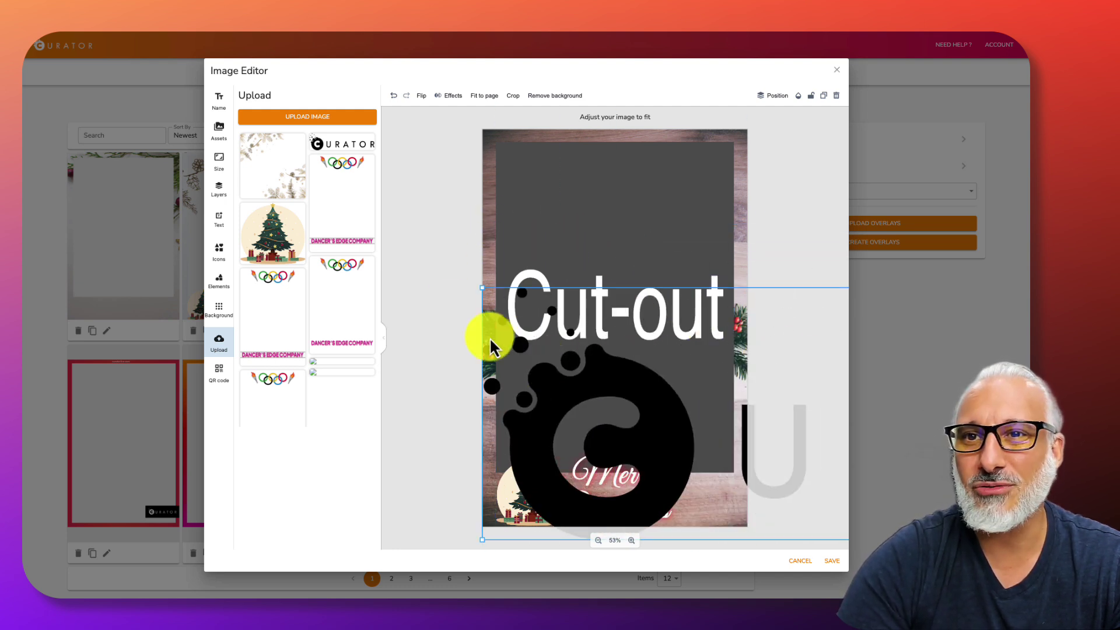
drag(480, 286, 514, 330)
drag(445, 271, 492, 380)
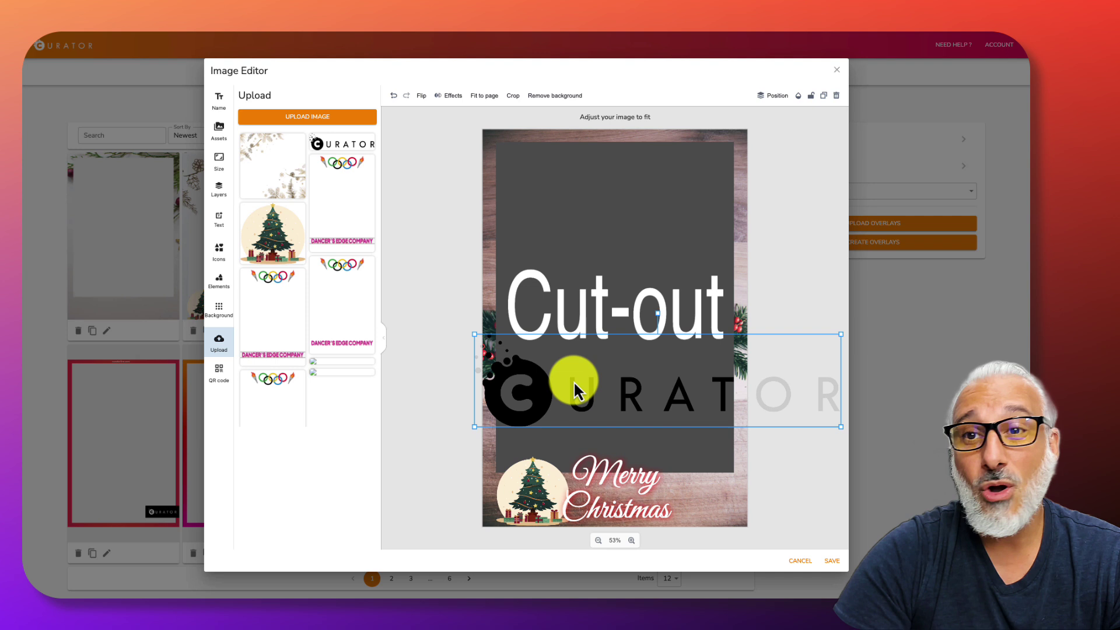
drag(473, 334, 703, 488)
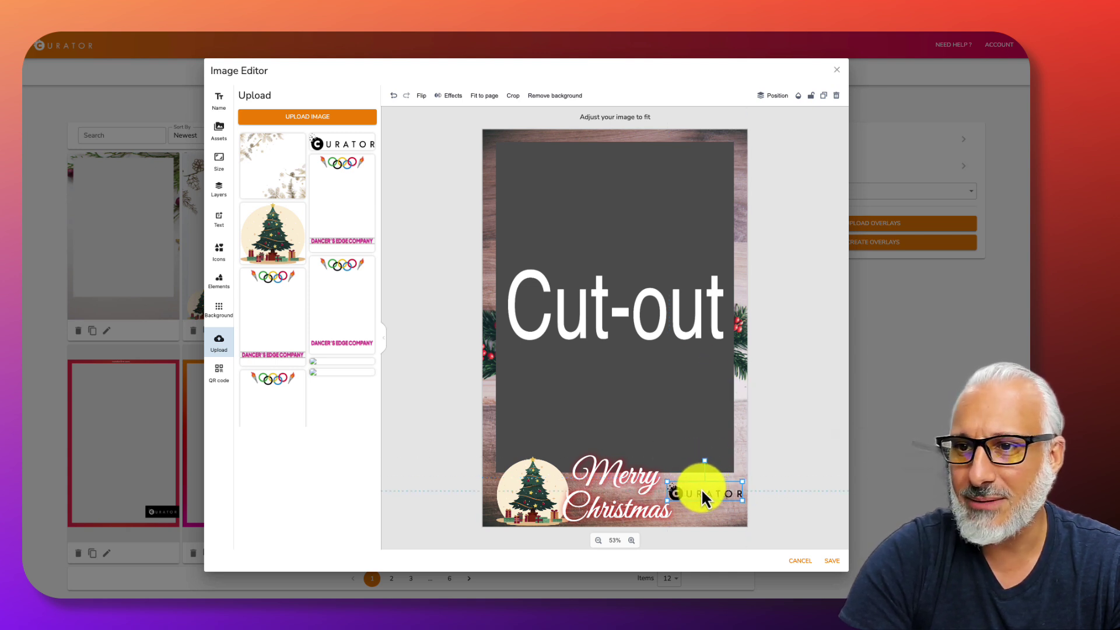
click(780, 479)
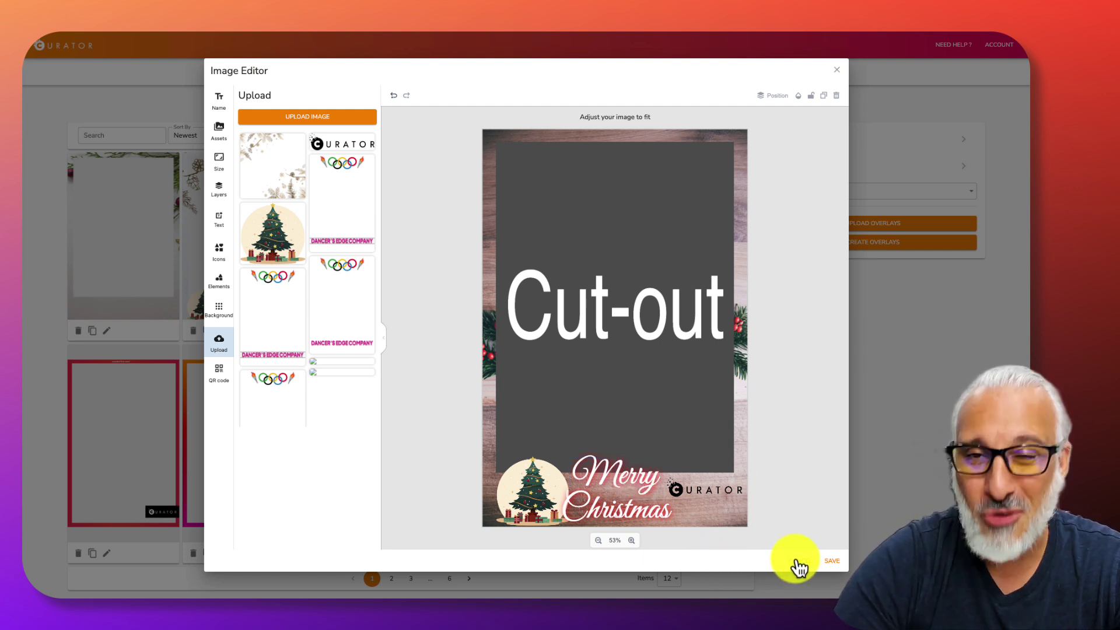
click(834, 562)
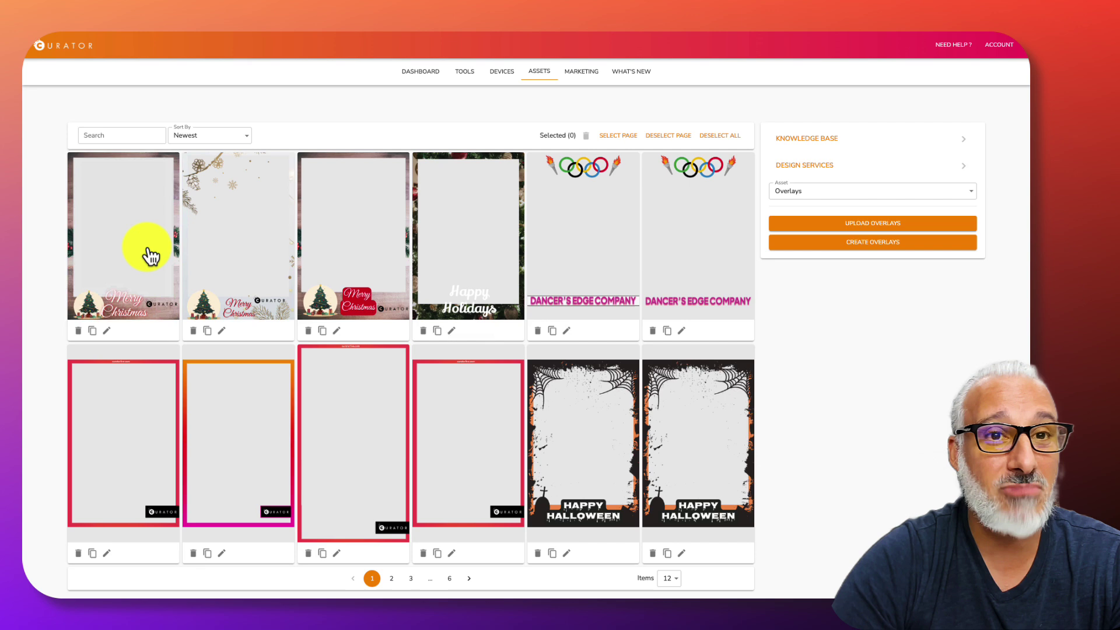
click(415, 73)
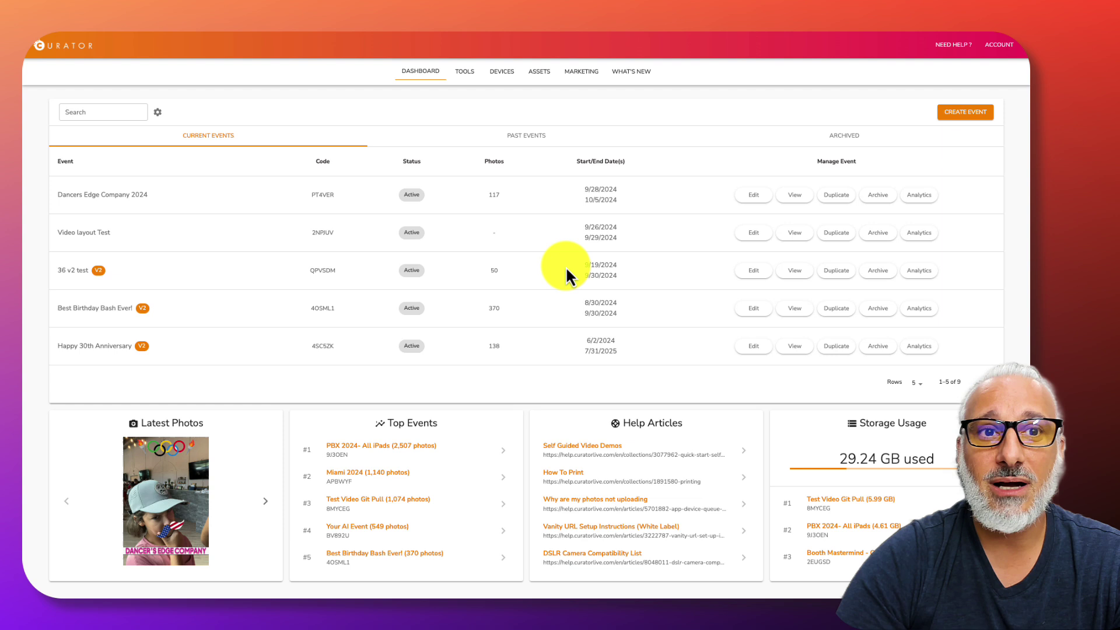
Replace Dancers Edge Company 2024's event-wide overlay with the Merry Christmas overlay.
click(751, 195)
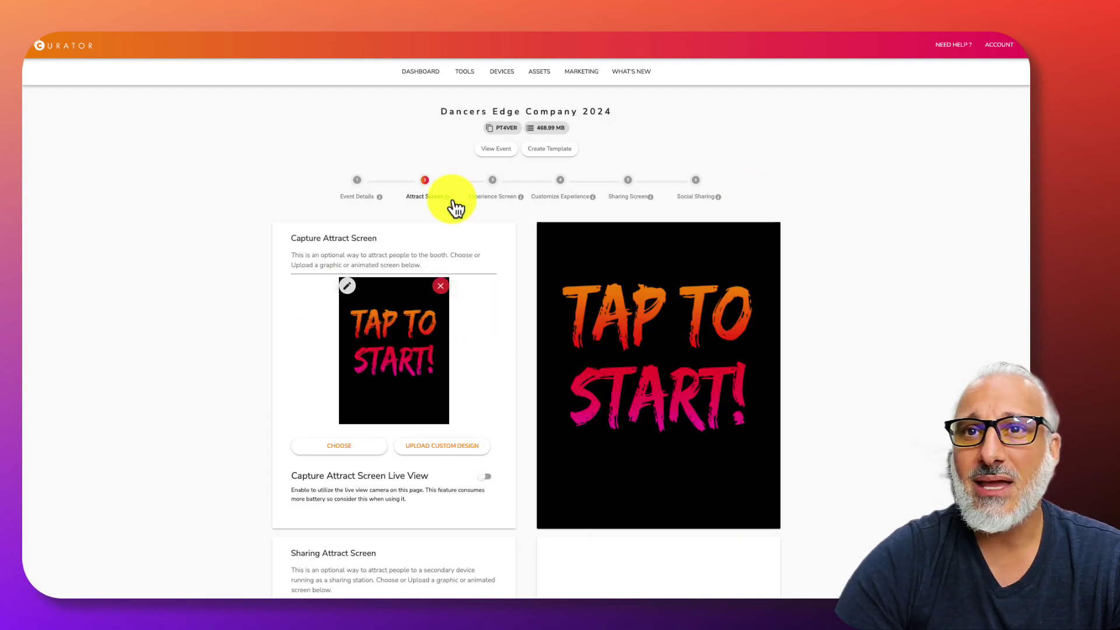
click(493, 187)
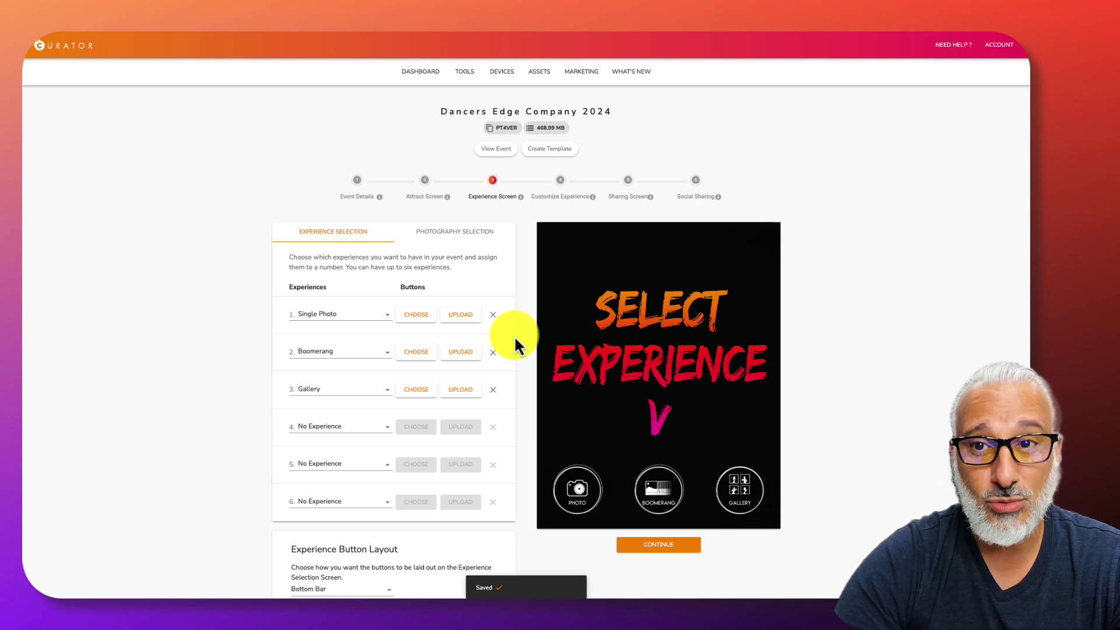
scroll(514, 338, down, 9)
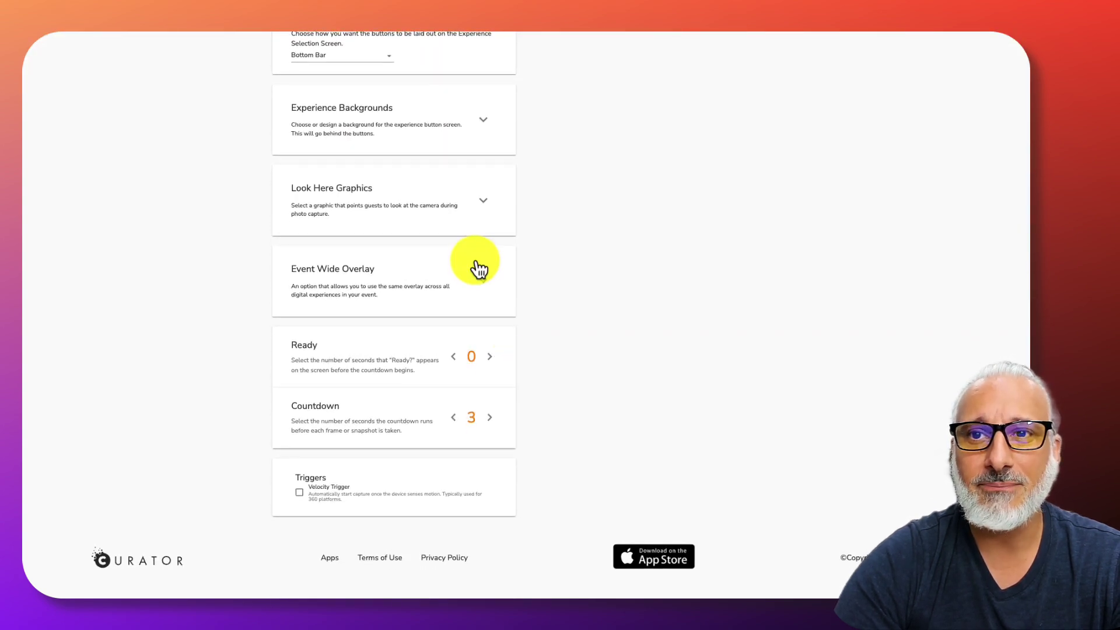
click(482, 280)
scroll(396, 394, down, 2)
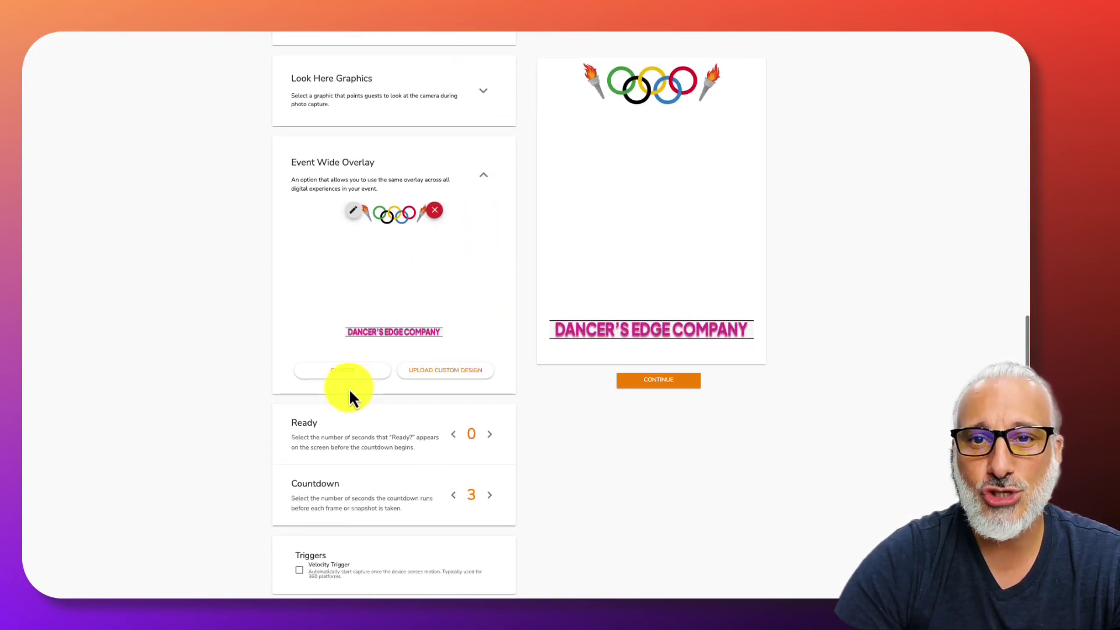
click(344, 369)
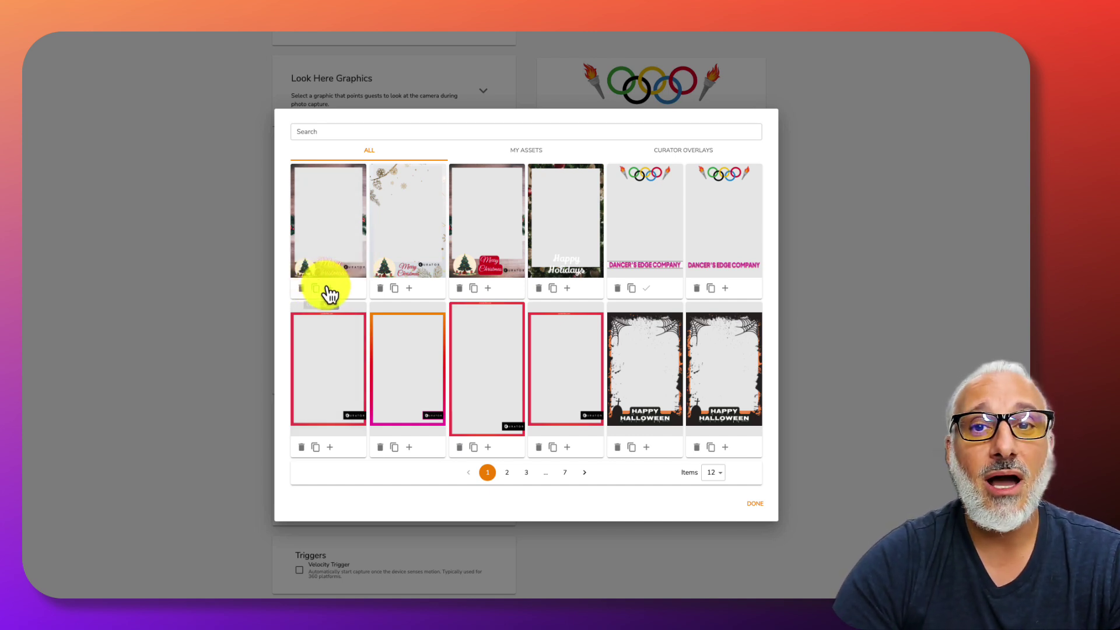
click(328, 288)
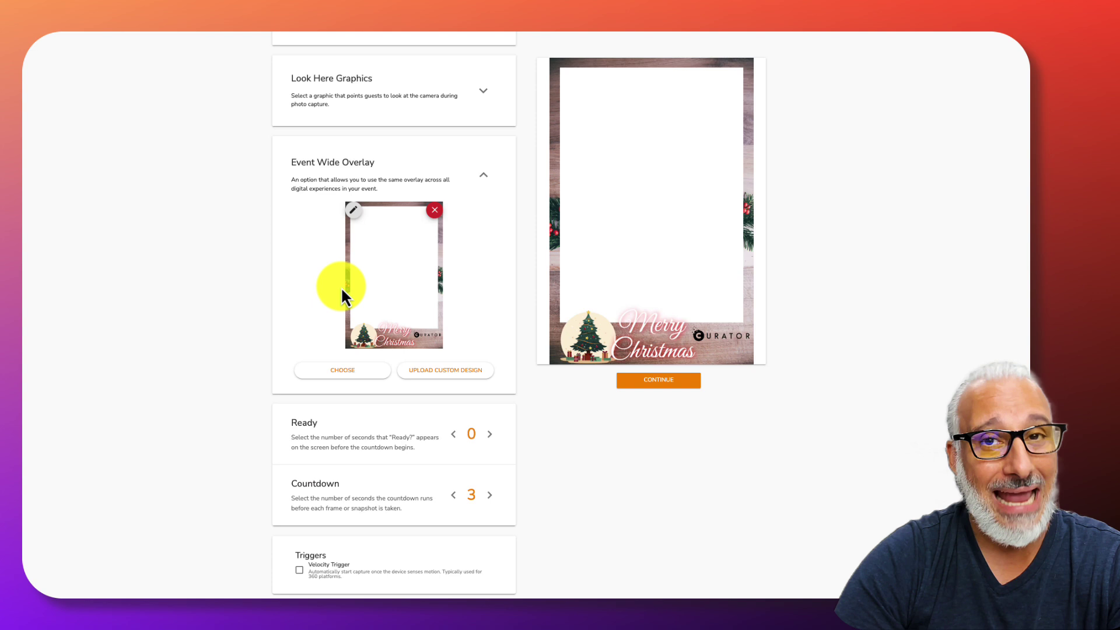
Move the overlay's CURATOR logo from bottom right to top centre and save.
click(354, 211)
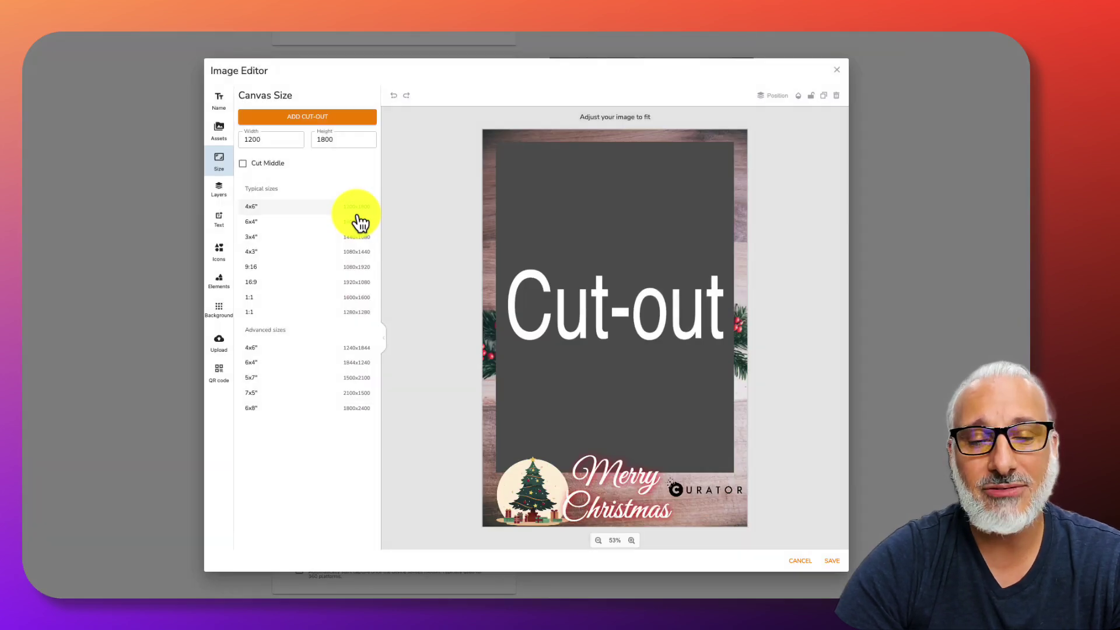
click(594, 295)
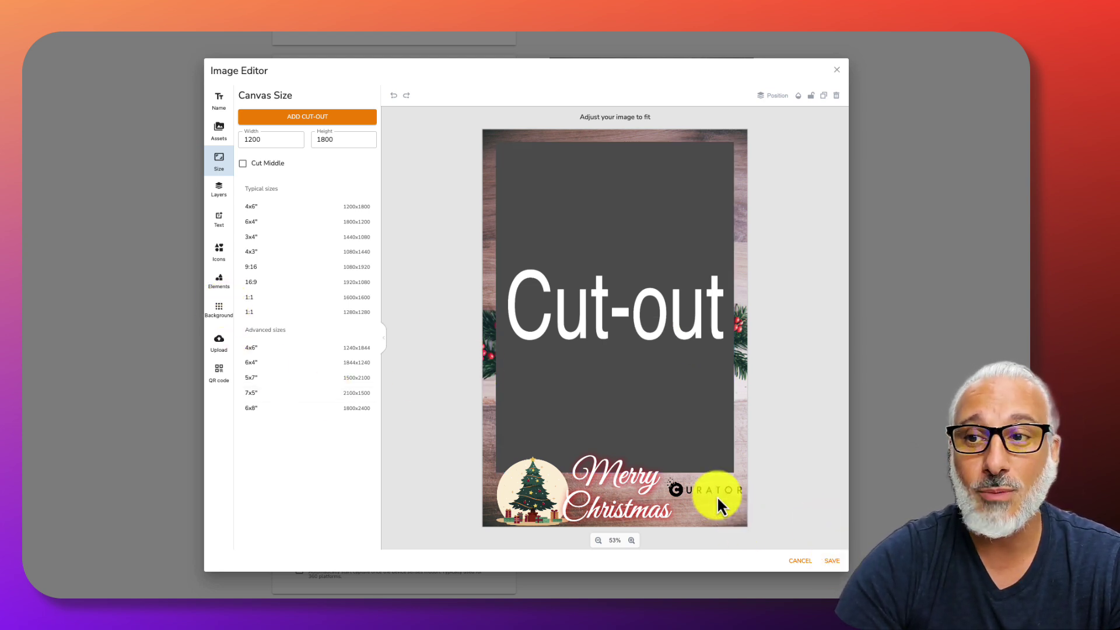
drag(712, 483, 621, 141)
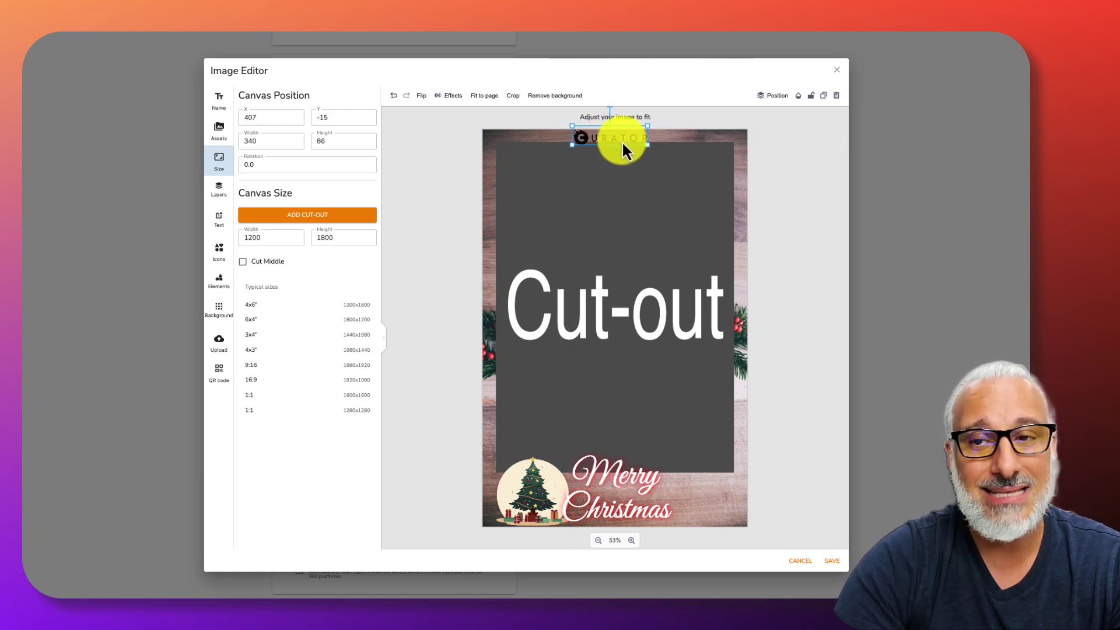
click(831, 561)
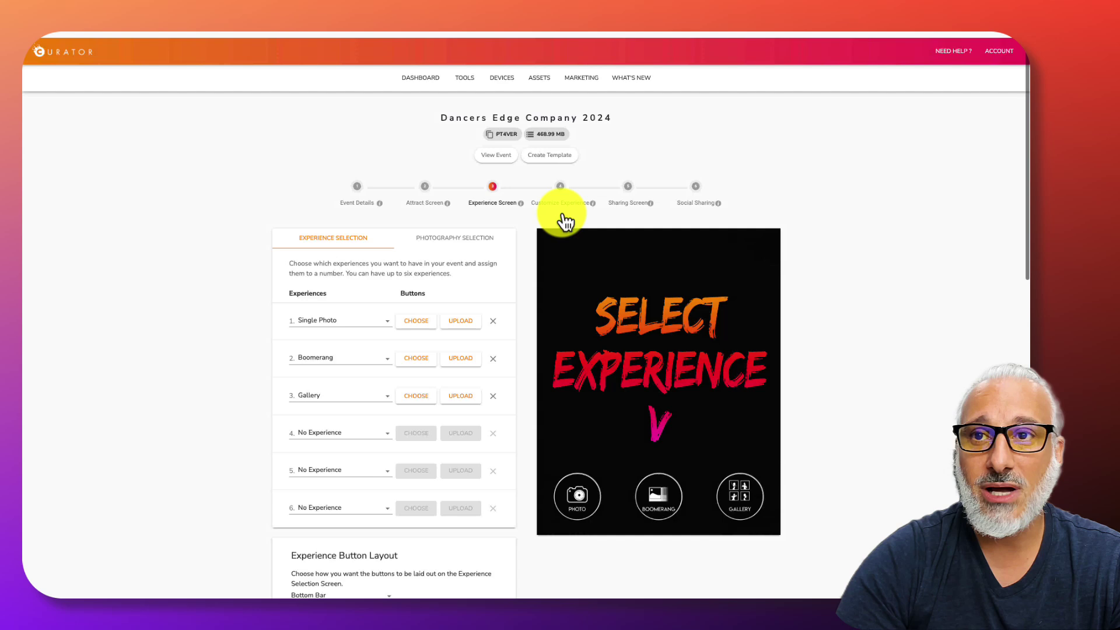
Add the Merry Christmas overlay to the Single Photo experience's Overlays and open it.
click(561, 186)
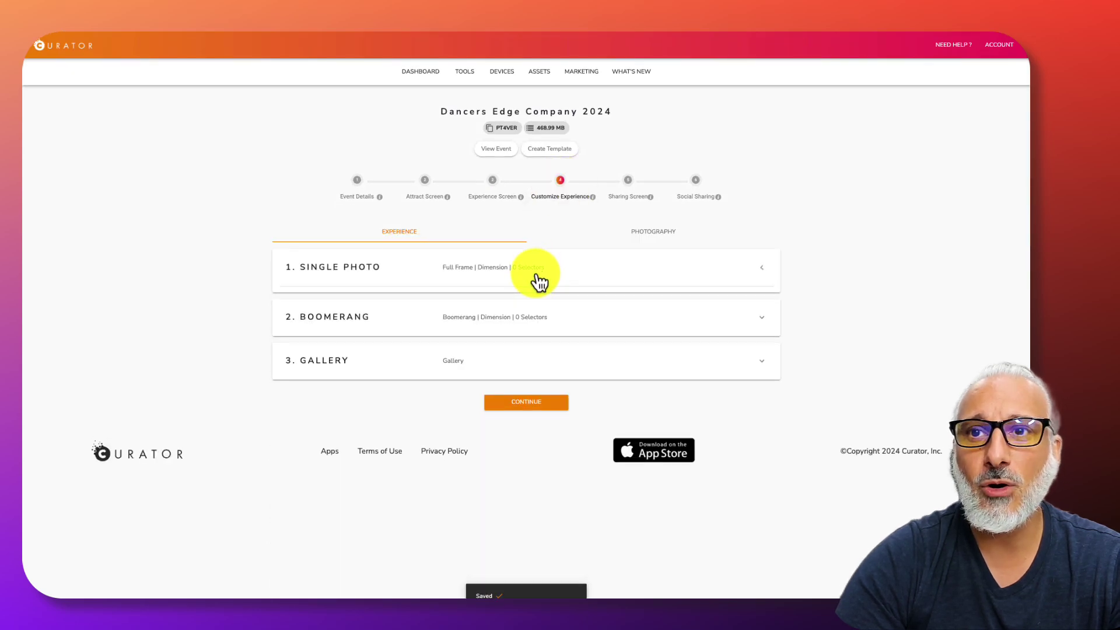
click(539, 282)
scroll(834, 389, down, 10)
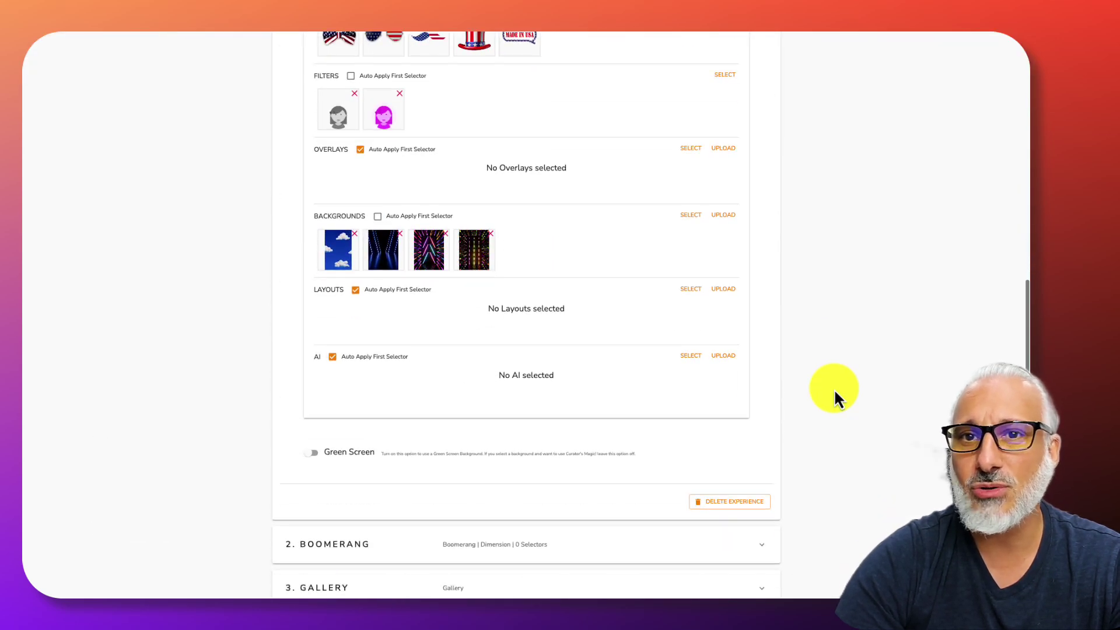
scroll(600, 263, up, 2)
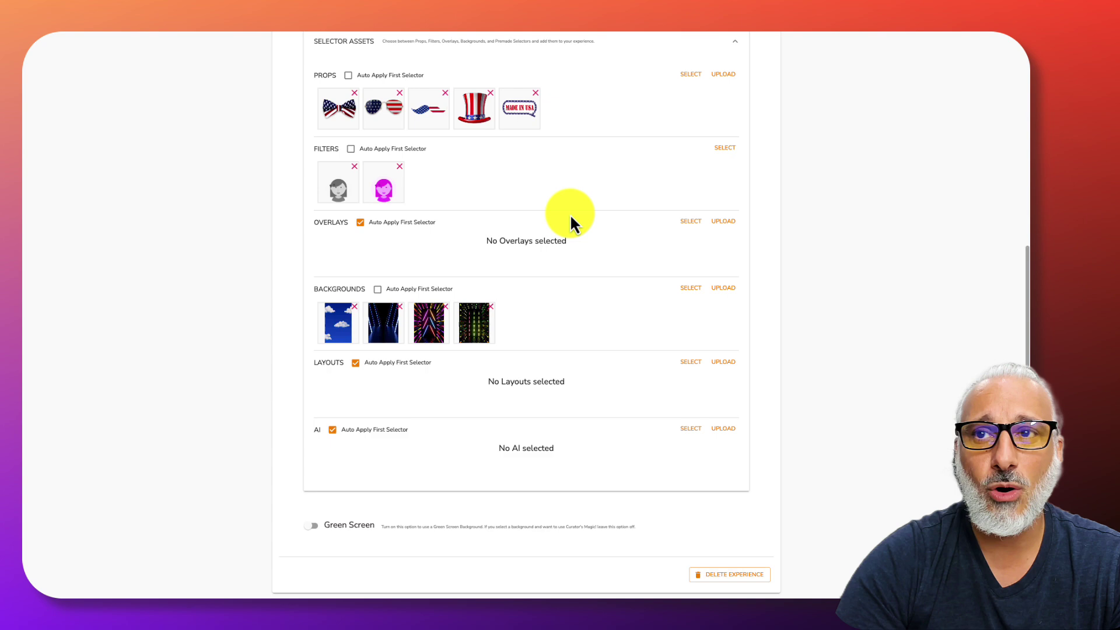
click(725, 222)
click(590, 414)
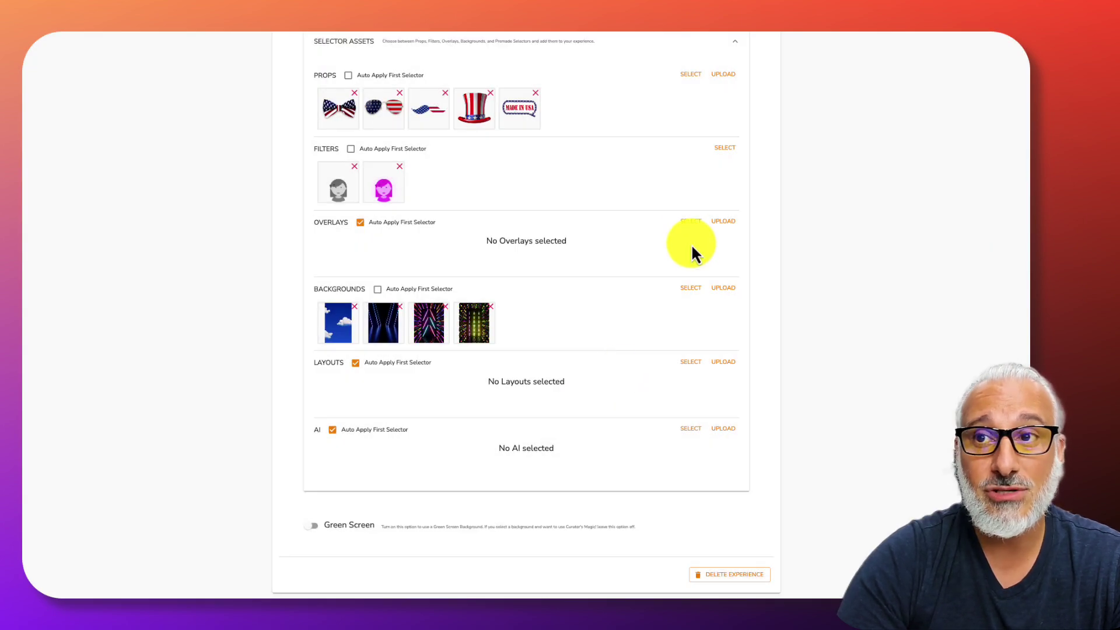
click(691, 222)
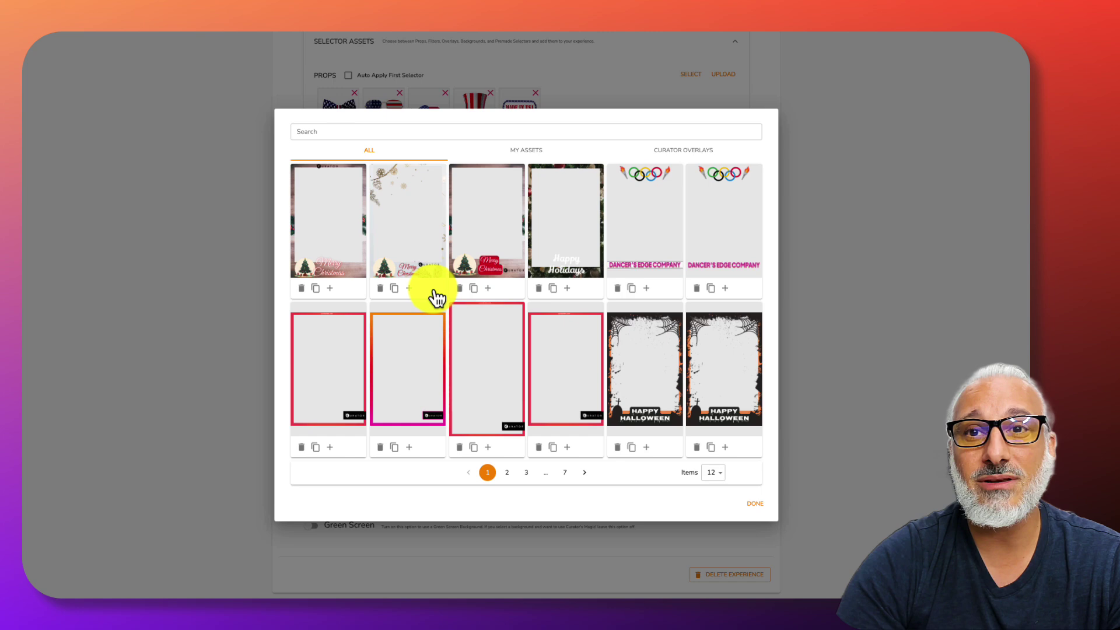
click(329, 289)
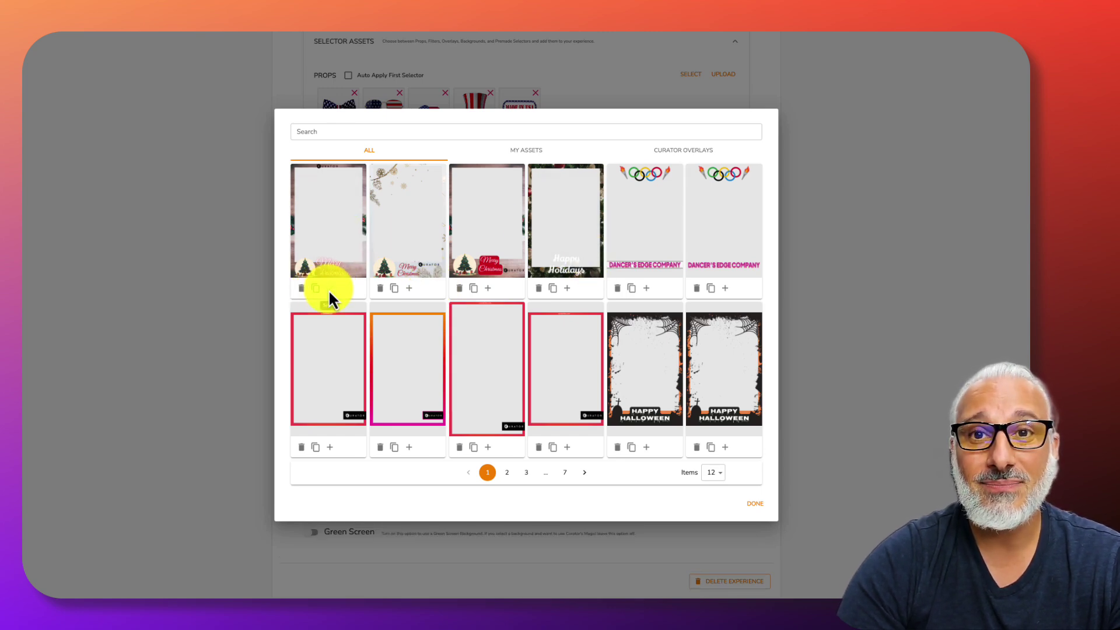
click(755, 504)
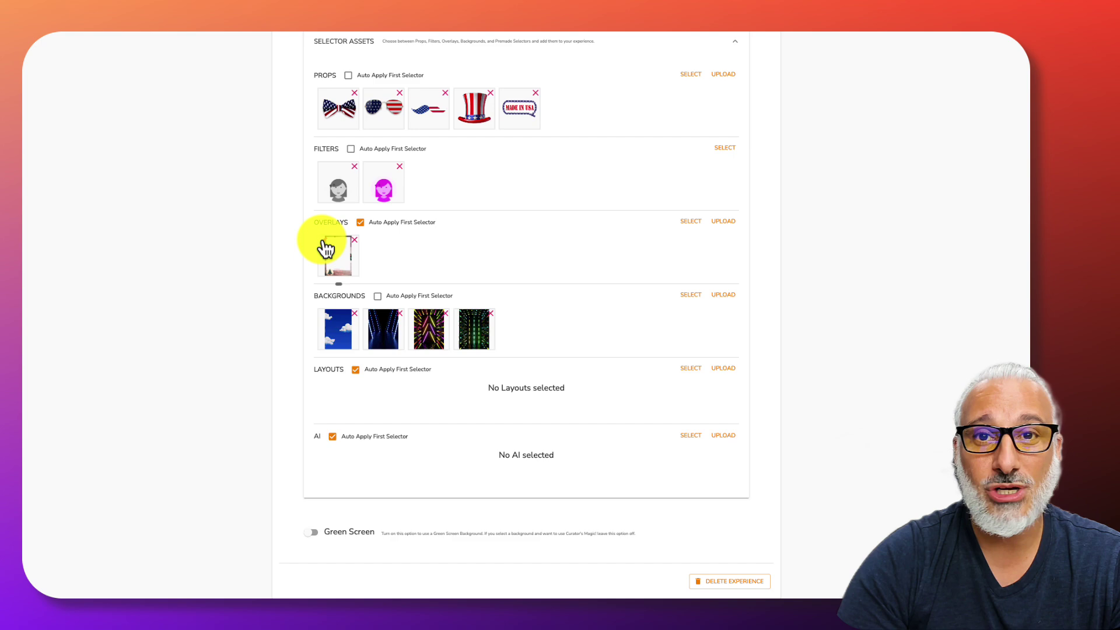
click(321, 242)
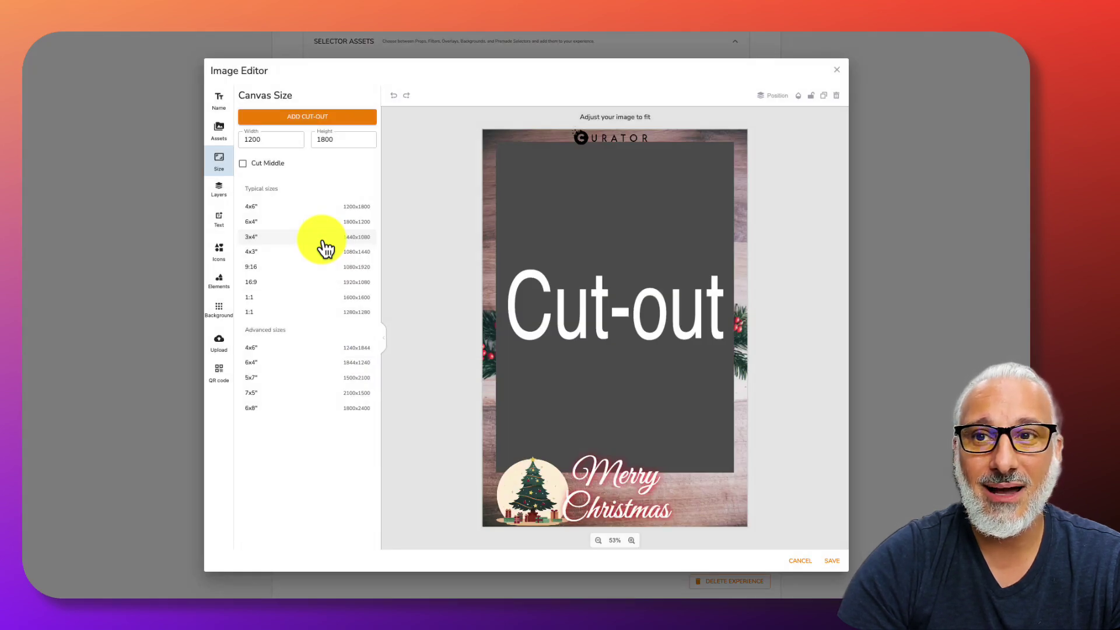
Show Overlays in the Assets library, opening then cancelling the first Merry Christmas overlay.
click(800, 562)
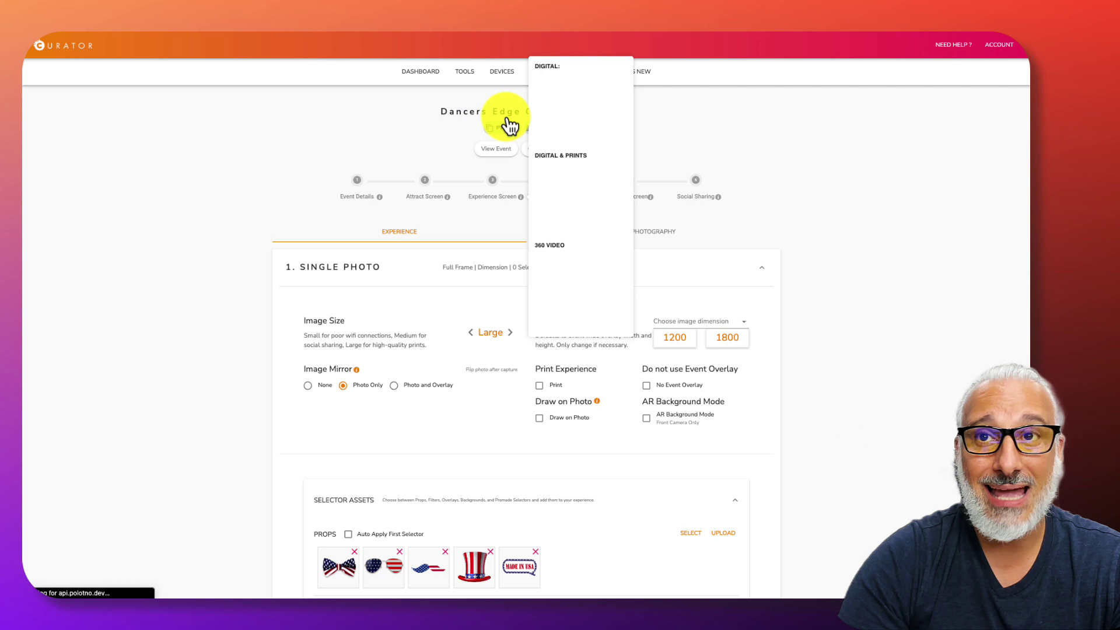
click(539, 72)
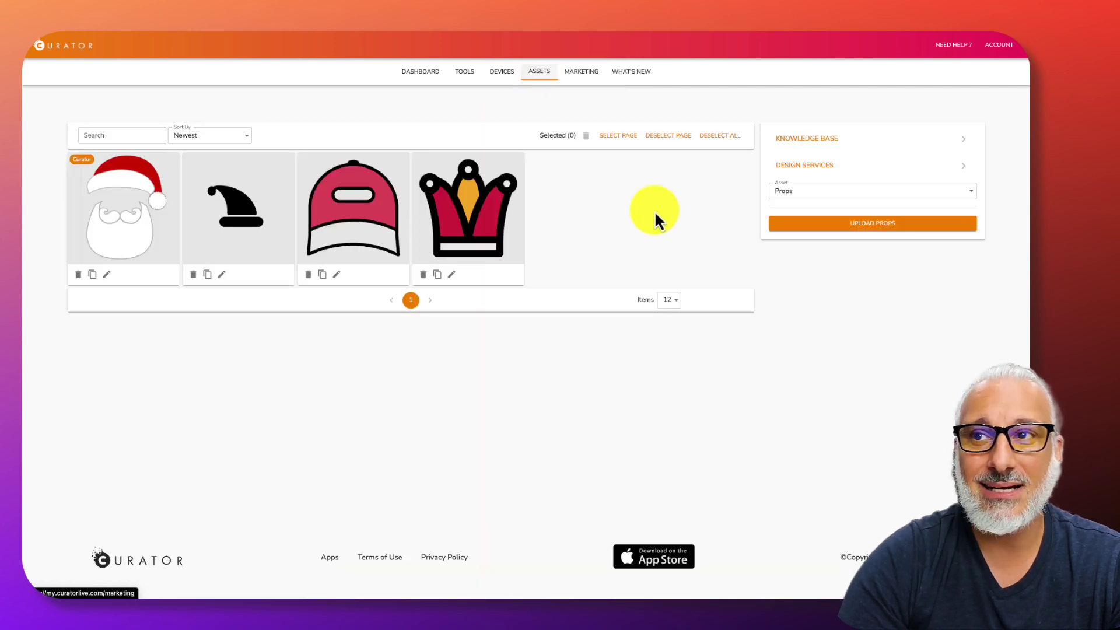
click(801, 191)
click(808, 260)
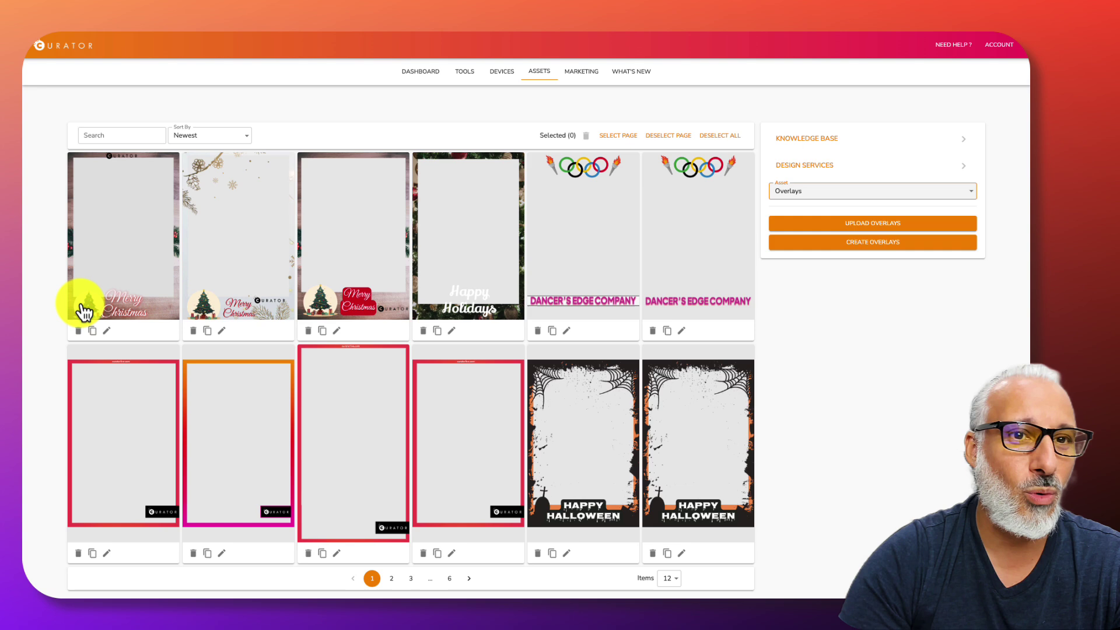
click(106, 330)
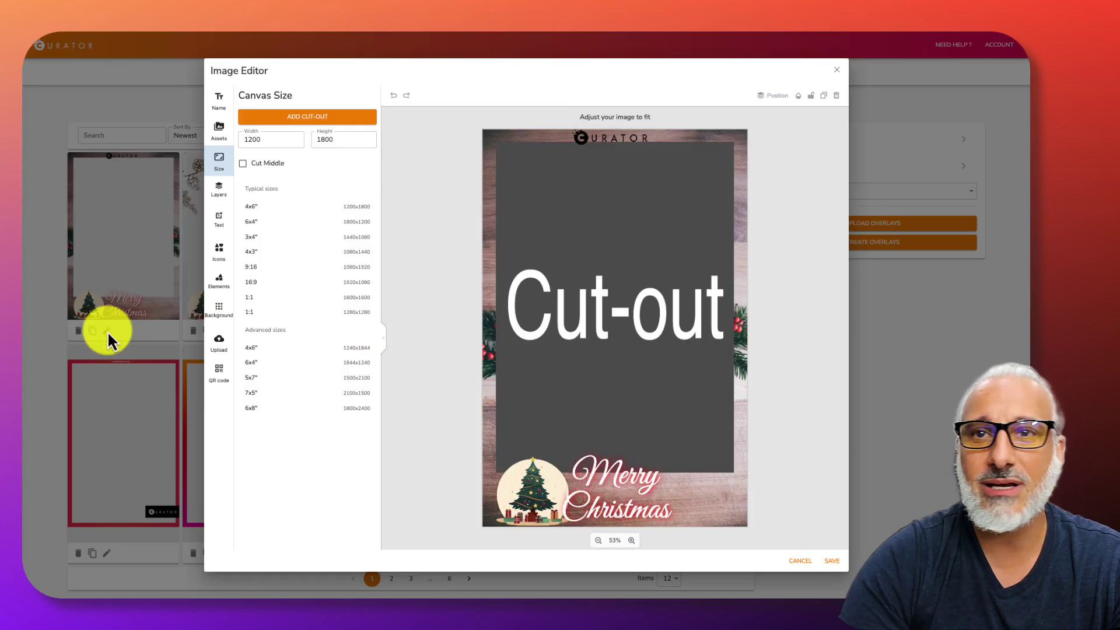
click(801, 563)
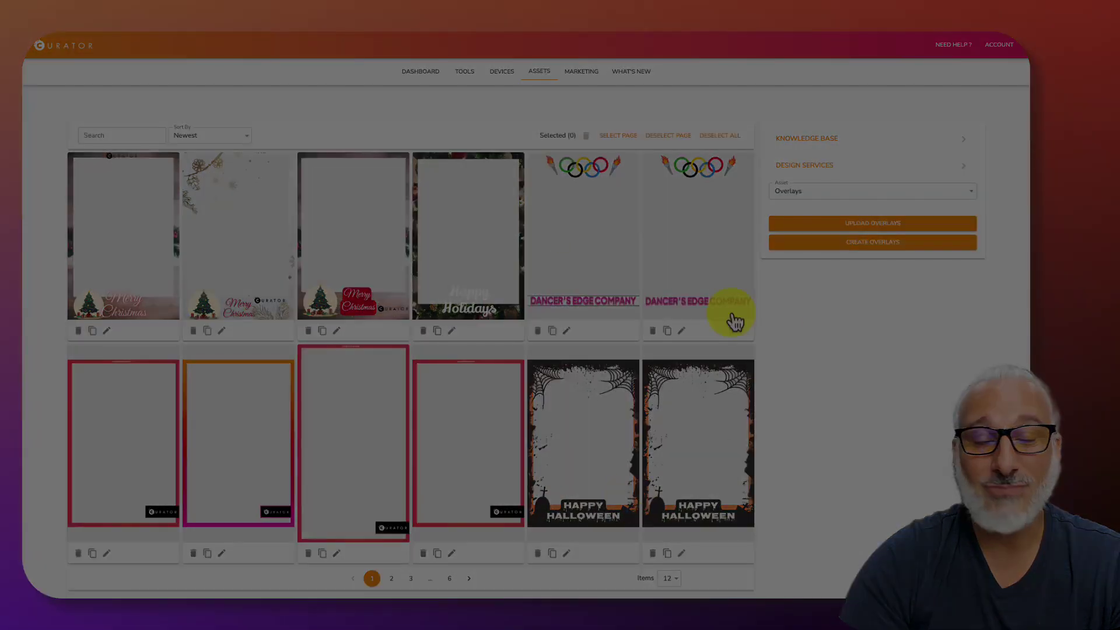